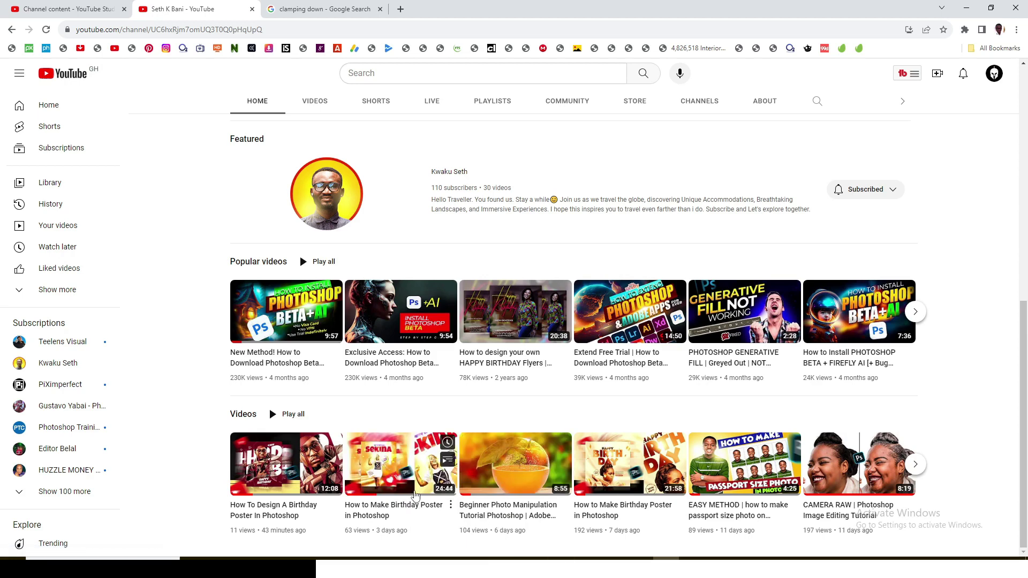
- Play the 21:57 'How to Make Birthday Poster in Photoshop' video
{"action": "left_click", "coordinate": [415, 494]}
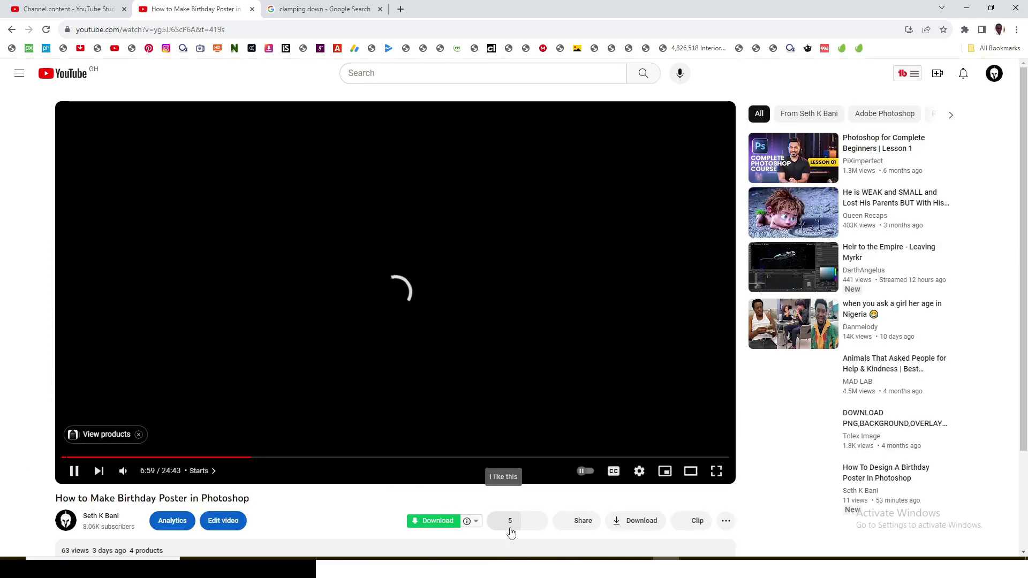
{"action": "scroll", "coordinate": [511, 528], "scroll_direction": "down", "scroll_amount": 1}
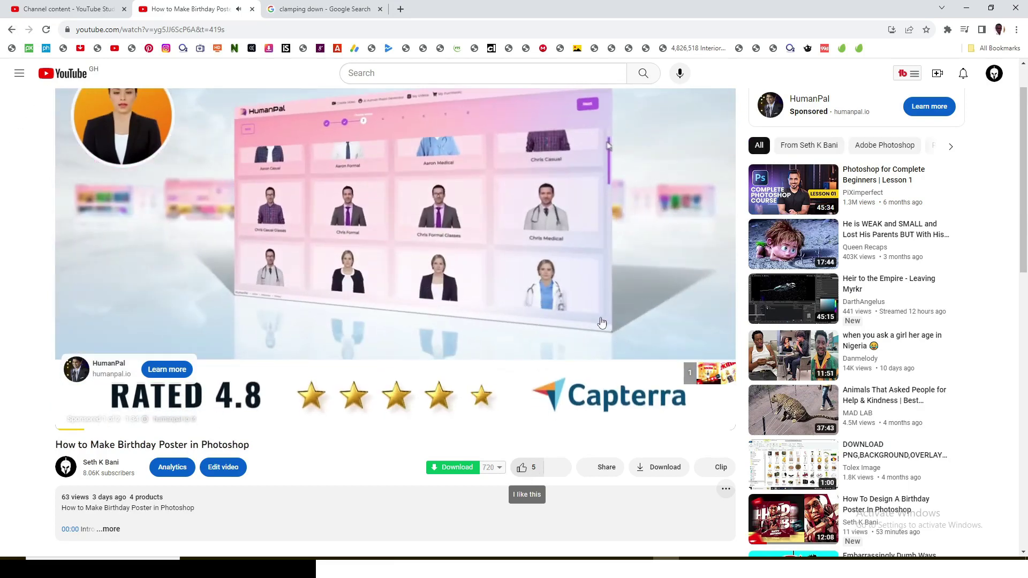
{"action": "scroll", "coordinate": [589, 423], "scroll_direction": "down", "scroll_amount": 8}
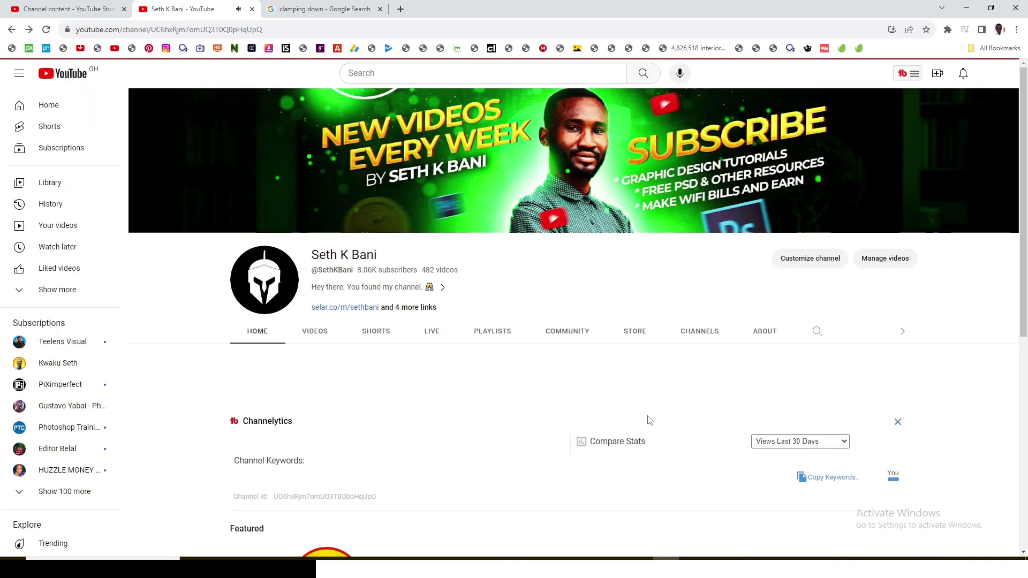
{"action": "scroll", "coordinate": [615, 445], "scroll_direction": "down", "scroll_amount": 3}
{"action": "scroll", "coordinate": [644, 467], "scroll_direction": "down", "scroll_amount": 3}
{"action": "scroll", "coordinate": [644, 467], "scroll_direction": "down", "scroll_amount": 1}
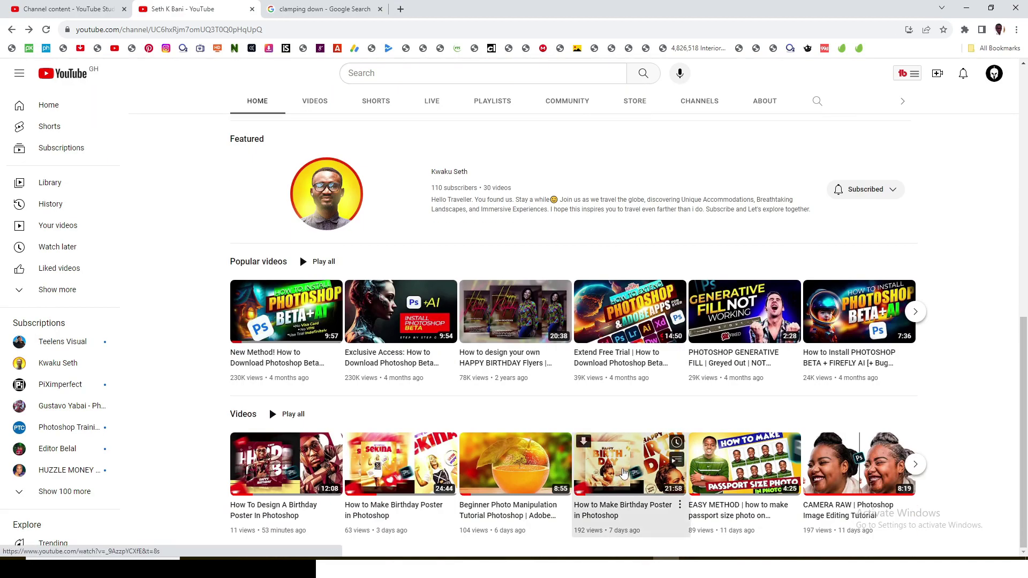
{"action": "left_click", "coordinate": [624, 472]}
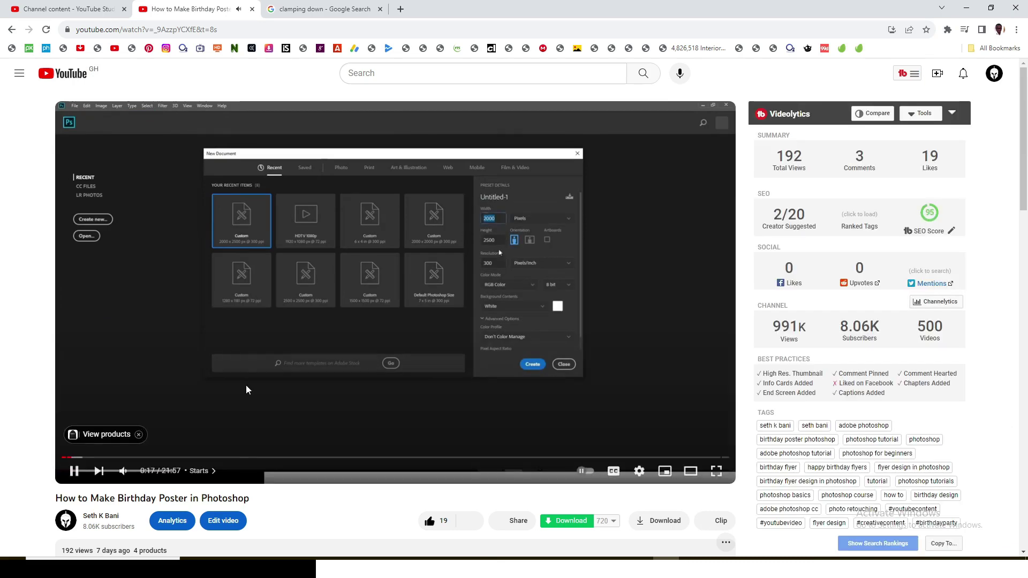
- Like the birthday poster video
{"action": "scroll", "coordinate": [246, 386], "scroll_direction": "down", "scroll_amount": 2}
{"action": "scroll", "coordinate": [374, 427], "scroll_direction": "up", "scroll_amount": 1}
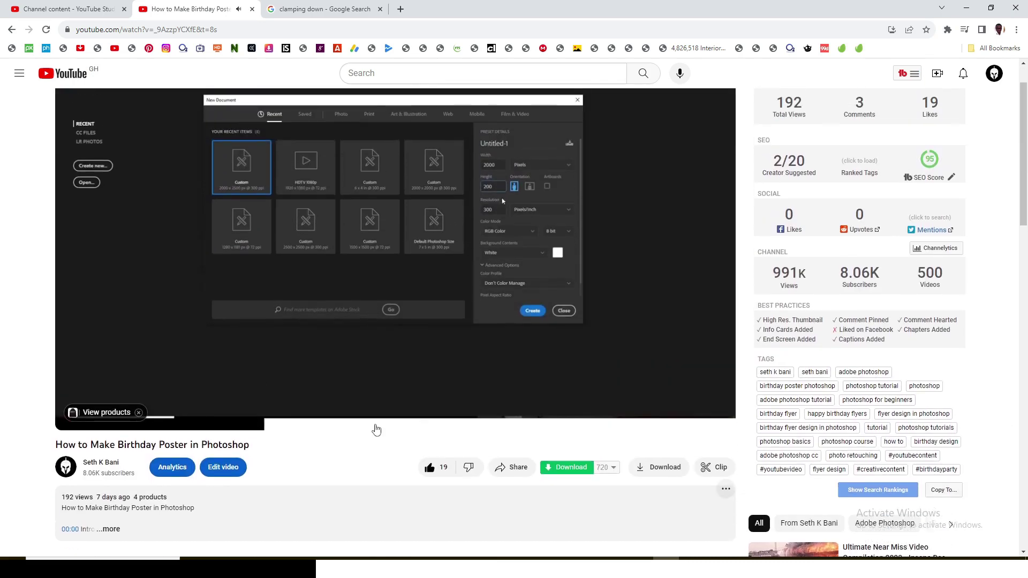
{"action": "left_click", "coordinate": [431, 469]}
- Scroll down to the video's comments and place the cursor in the comment box
{"action": "scroll", "coordinate": [432, 469], "scroll_direction": "down", "scroll_amount": 3}
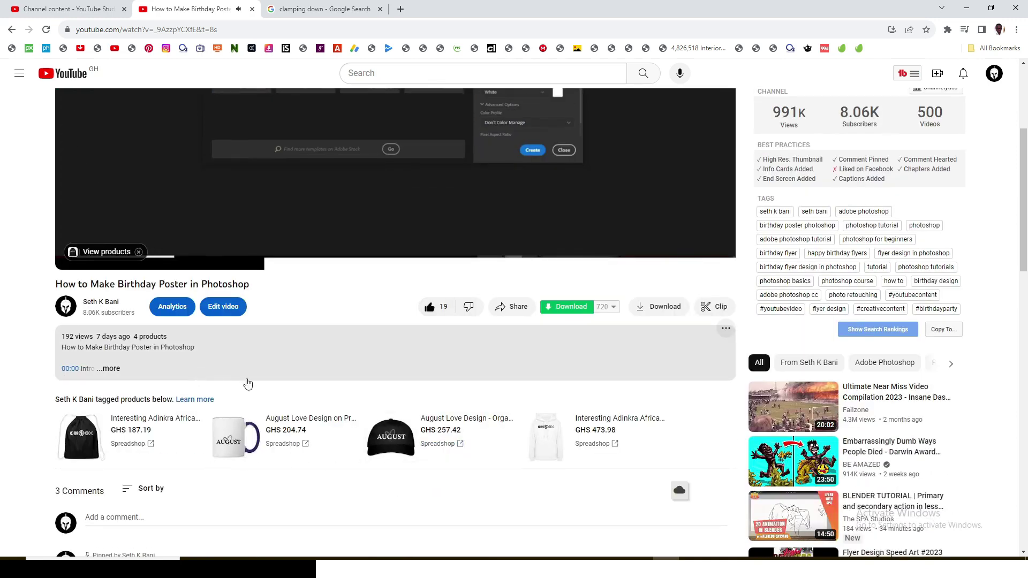
{"action": "scroll", "coordinate": [112, 418], "scroll_direction": "down", "scroll_amount": 3}
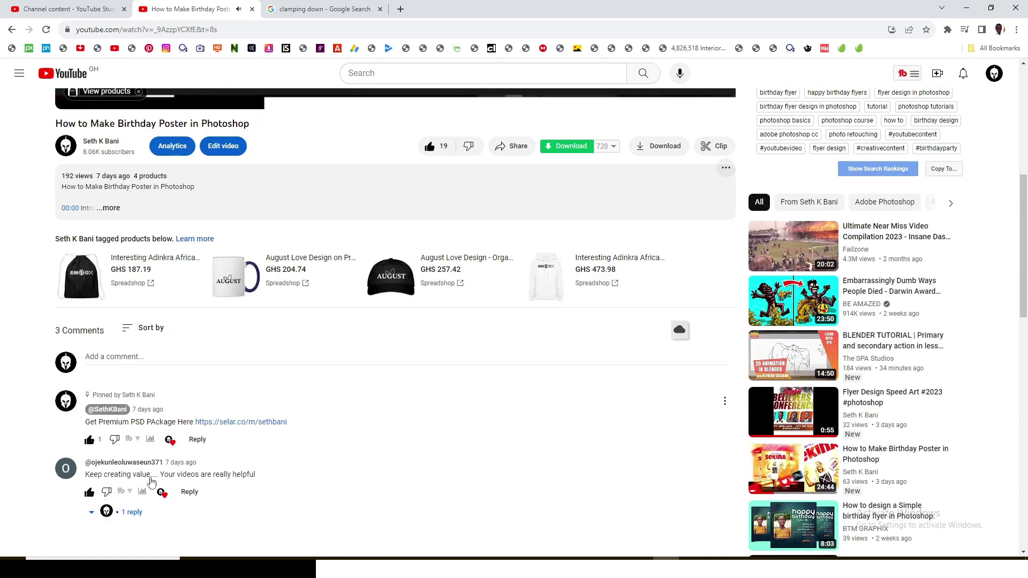
{"action": "scroll", "coordinate": [219, 471], "scroll_direction": "down", "scroll_amount": 2}
{"action": "scroll", "coordinate": [332, 419], "scroll_direction": "up", "scroll_amount": 5}
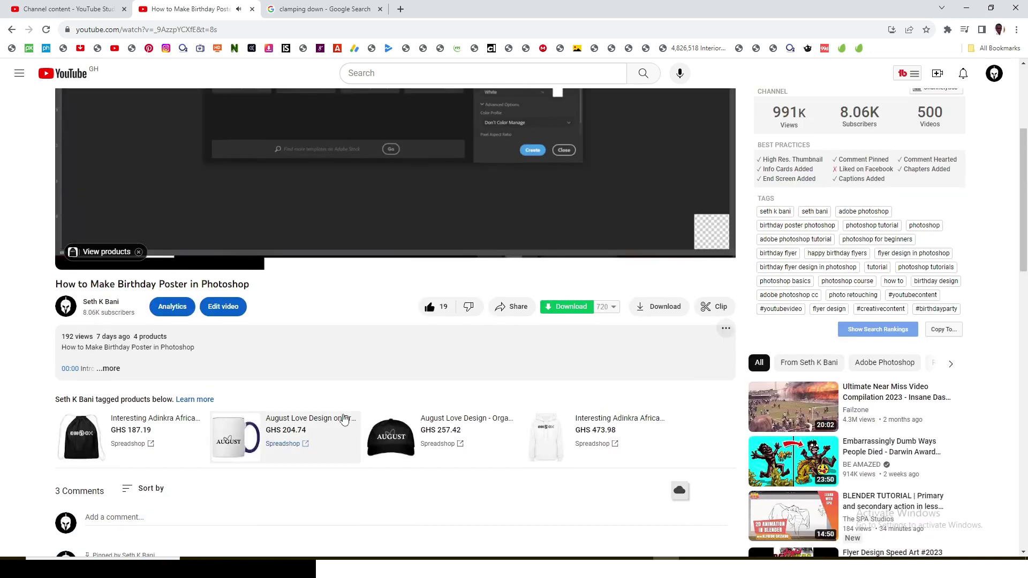
{"action": "scroll", "coordinate": [343, 414], "scroll_direction": "down", "scroll_amount": 2}
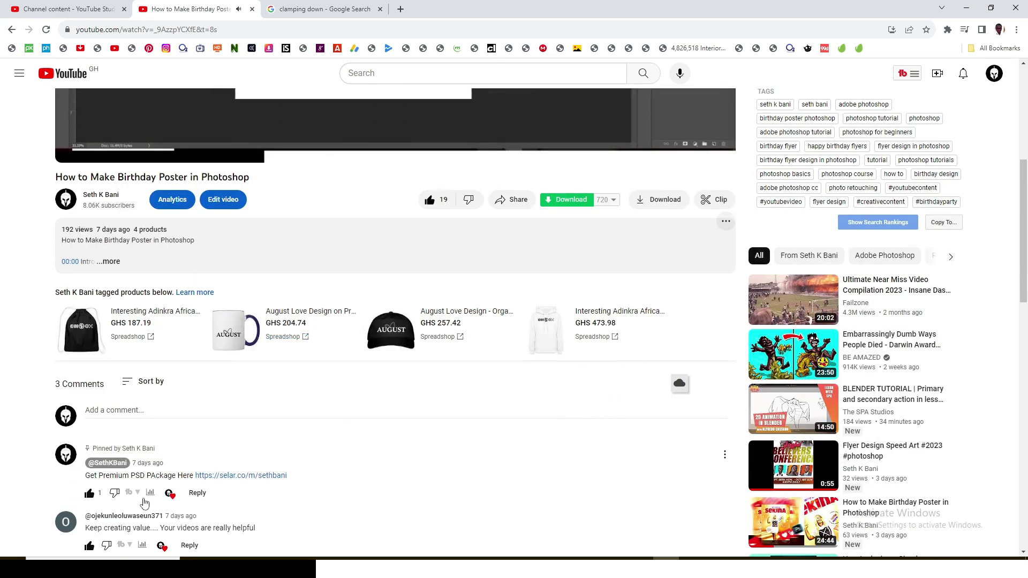
{"action": "left_click", "coordinate": [161, 409]}
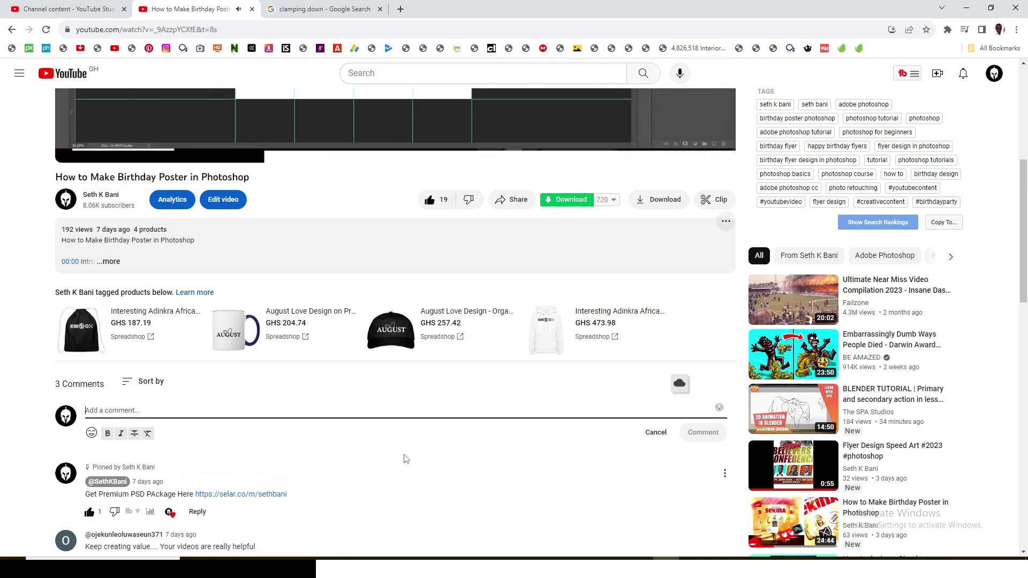
{"action": "scroll", "coordinate": [483, 430], "scroll_direction": "up", "scroll_amount": 3}
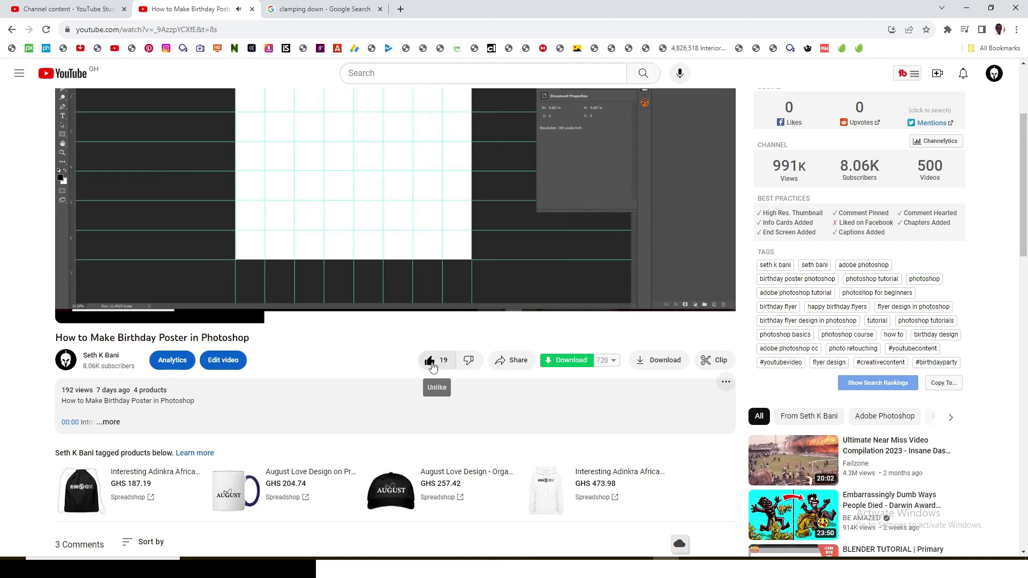
- Return to the YouTube channel home page and scroll through it
{"action": "left_click", "coordinate": [11, 29]}
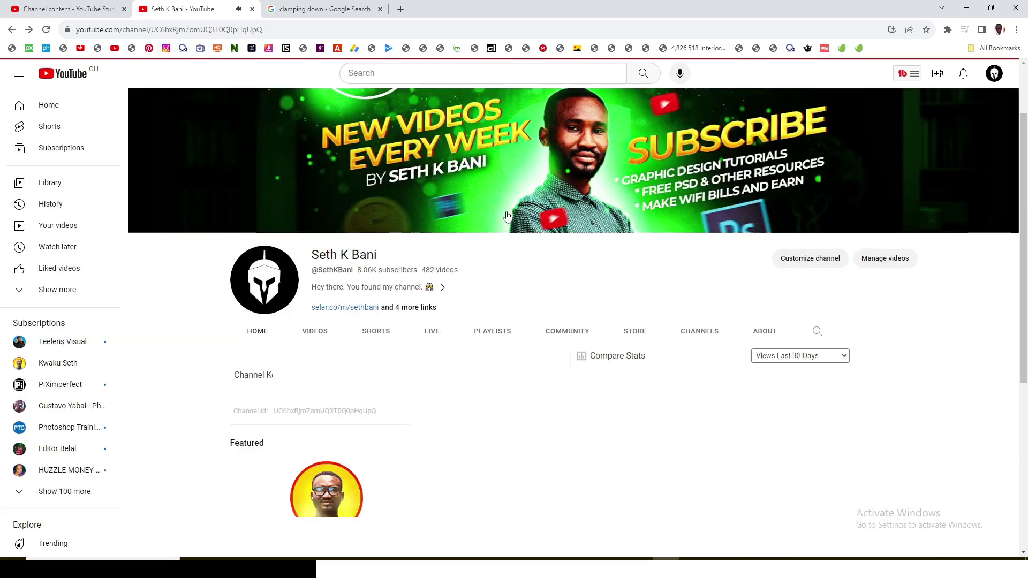
{"action": "scroll", "coordinate": [455, 367], "scroll_direction": "down", "scroll_amount": 5}
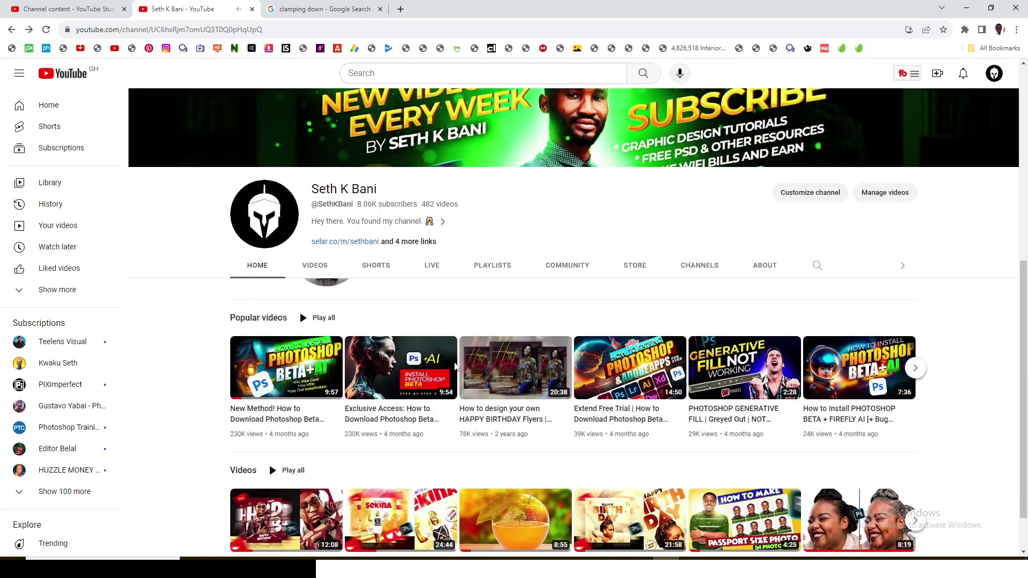
{"action": "scroll", "coordinate": [554, 418], "scroll_direction": "down", "scroll_amount": 1}
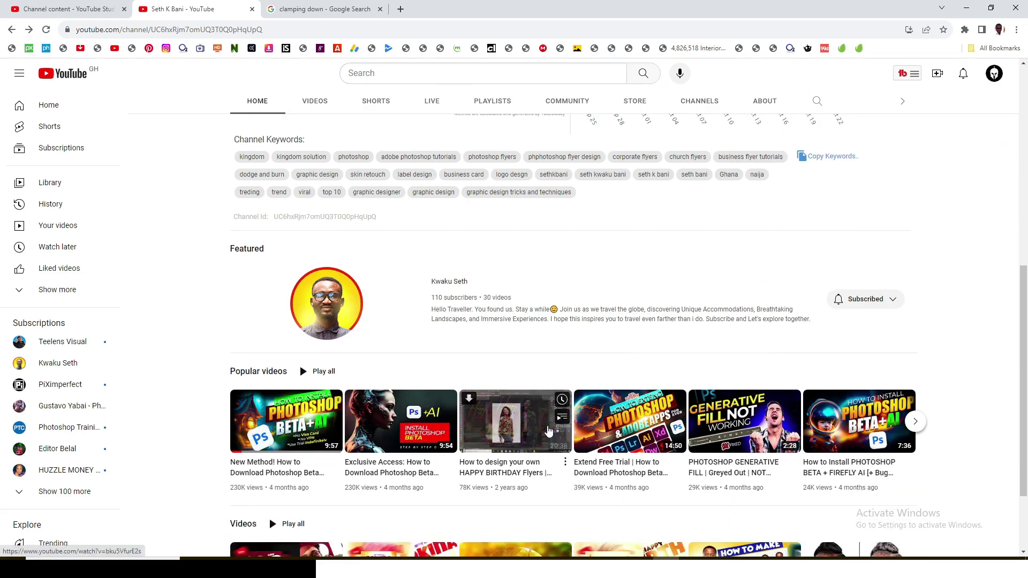
{"action": "scroll", "coordinate": [419, 459], "scroll_direction": "down", "scroll_amount": 2}
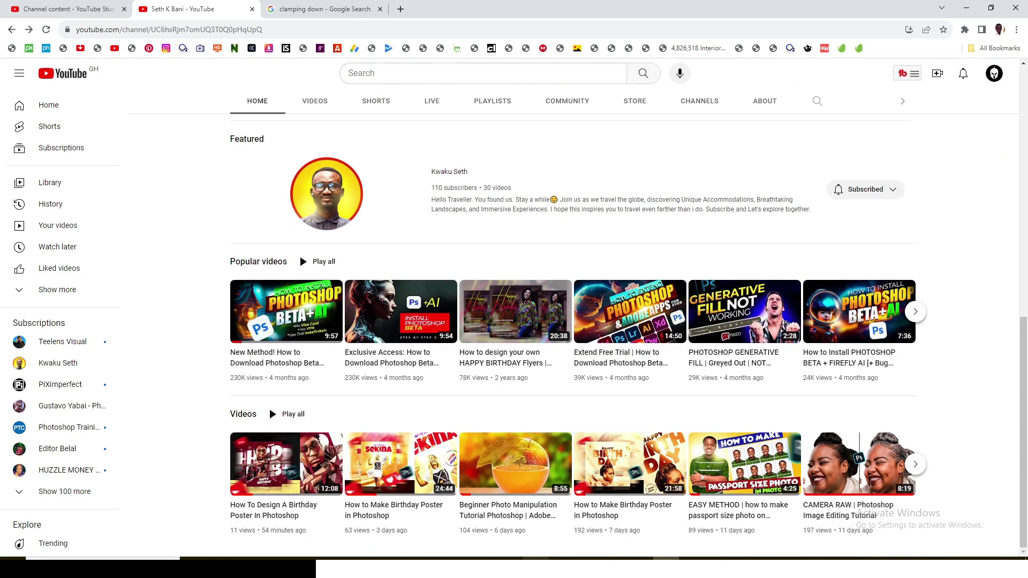
- In File Explorer, open the PSD PART 2 folder and select image file 2
{"action": "key", "text": "alt+Tab"}
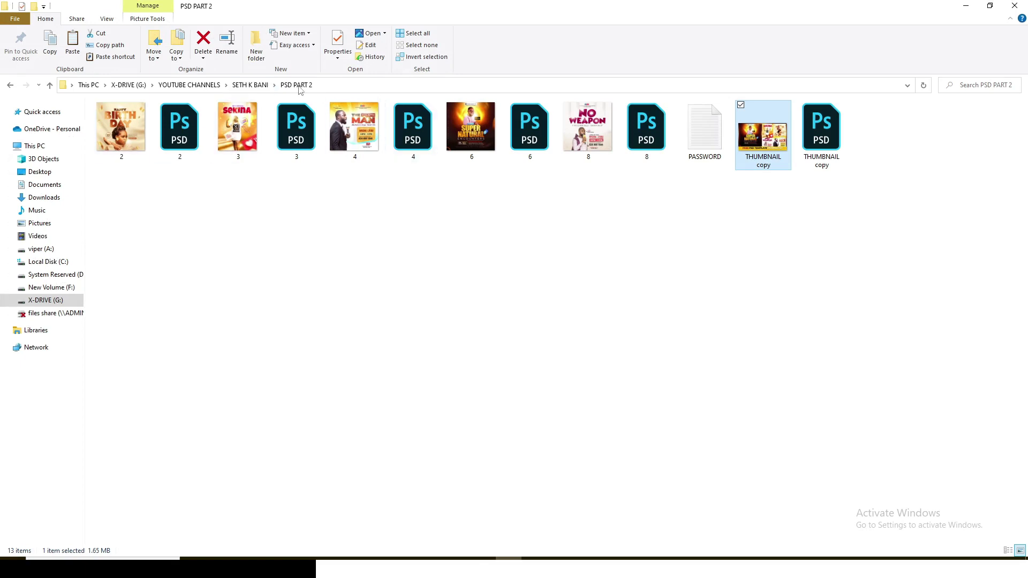
{"action": "left_click", "coordinate": [10, 85]}
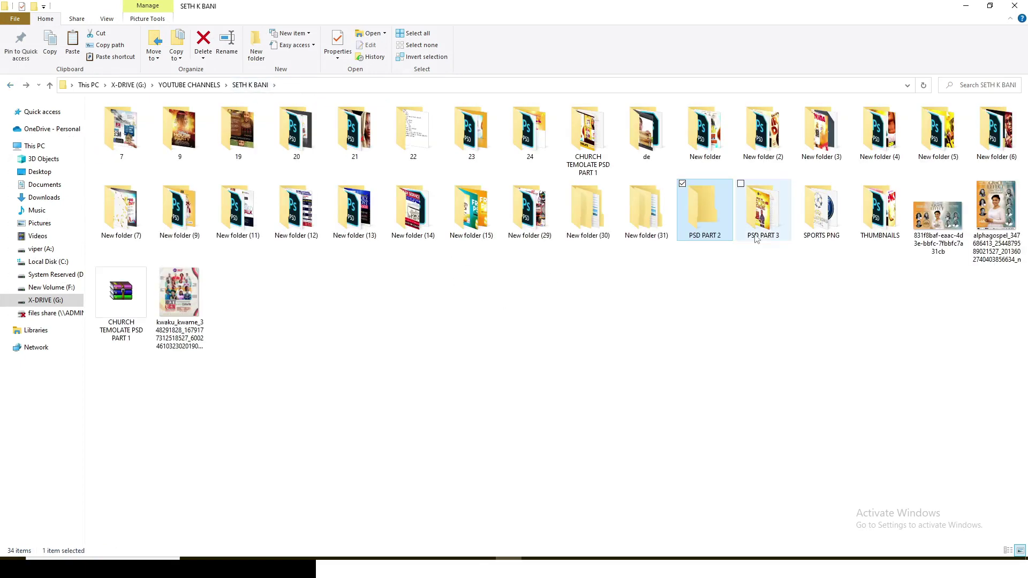
{"action": "left_click", "coordinate": [761, 217]}
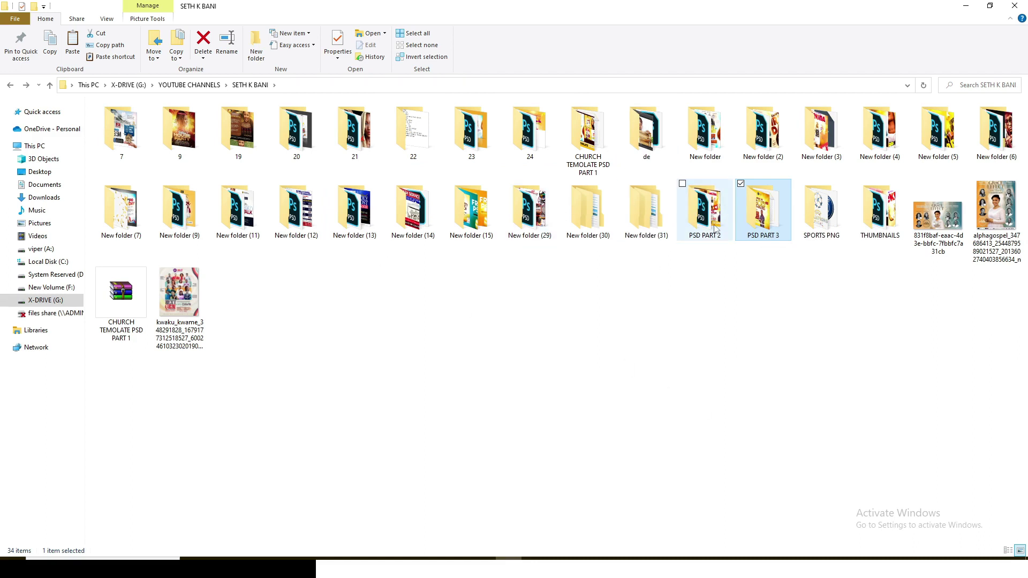
{"action": "double_click", "coordinate": [705, 214]}
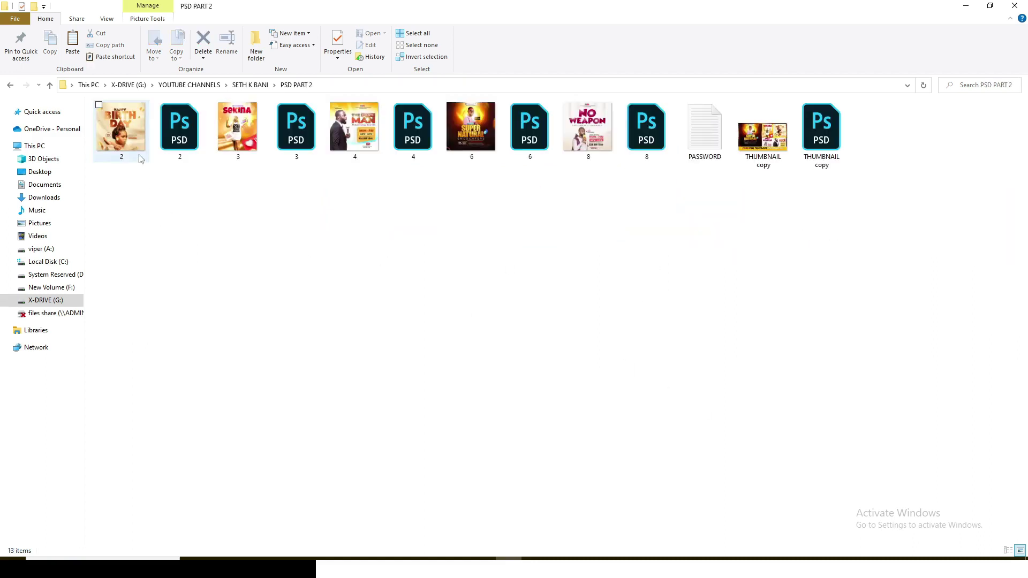
{"action": "left_click", "coordinate": [123, 137]}
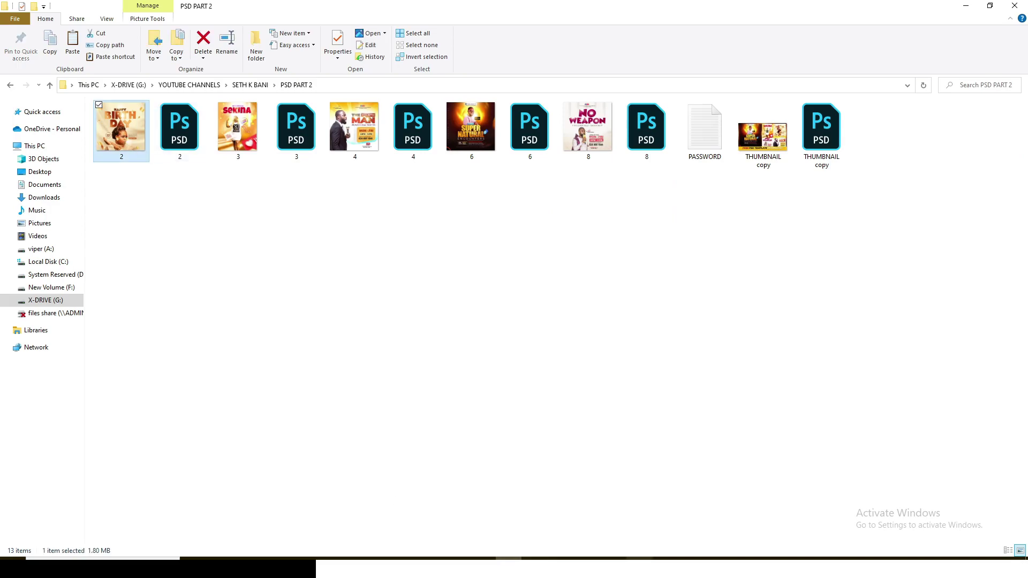
{"action": "left_click", "coordinate": [667, 568]}
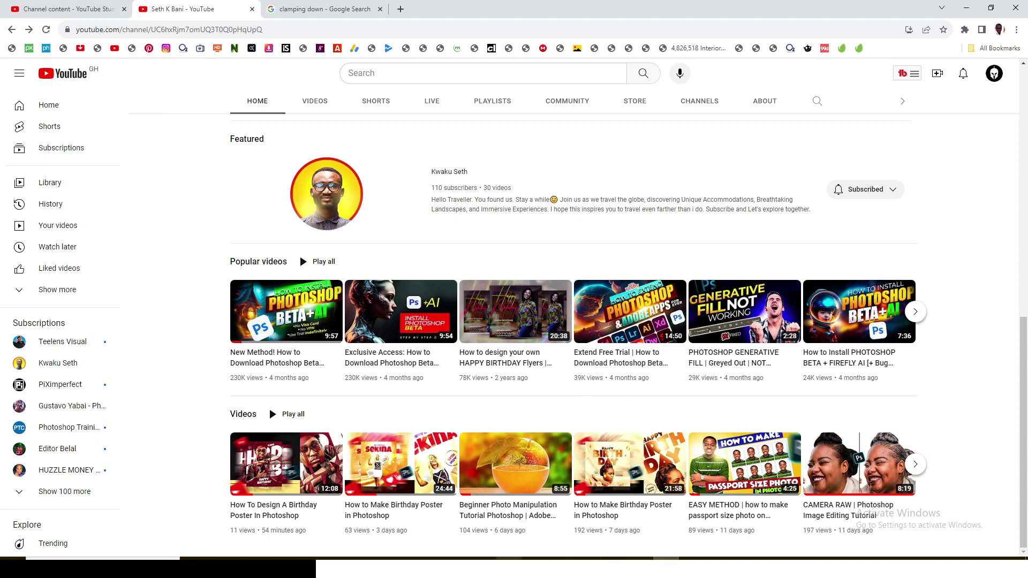
{"action": "key", "text": "alt+Tab"}
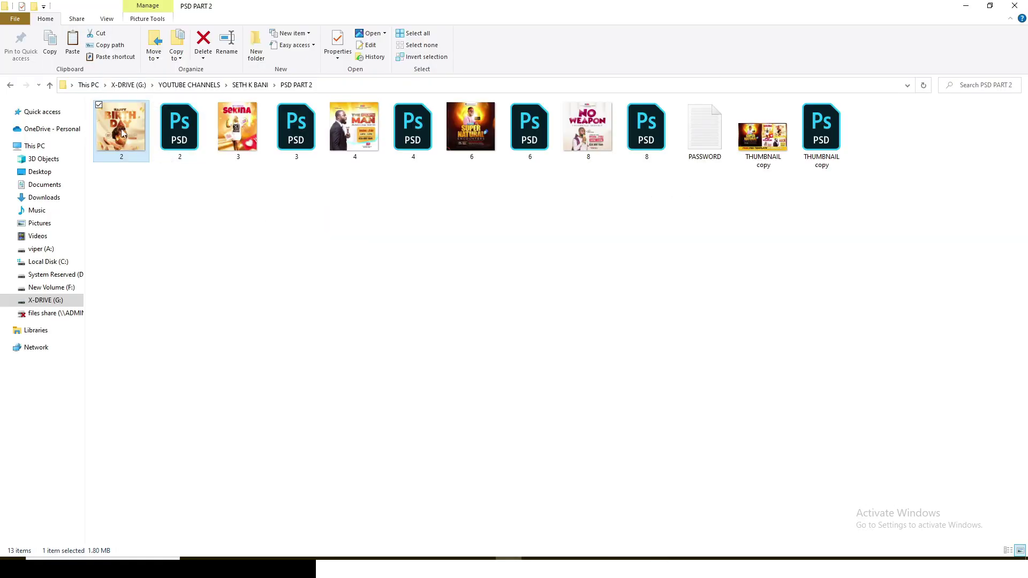
{"action": "double_click", "coordinate": [122, 132]}
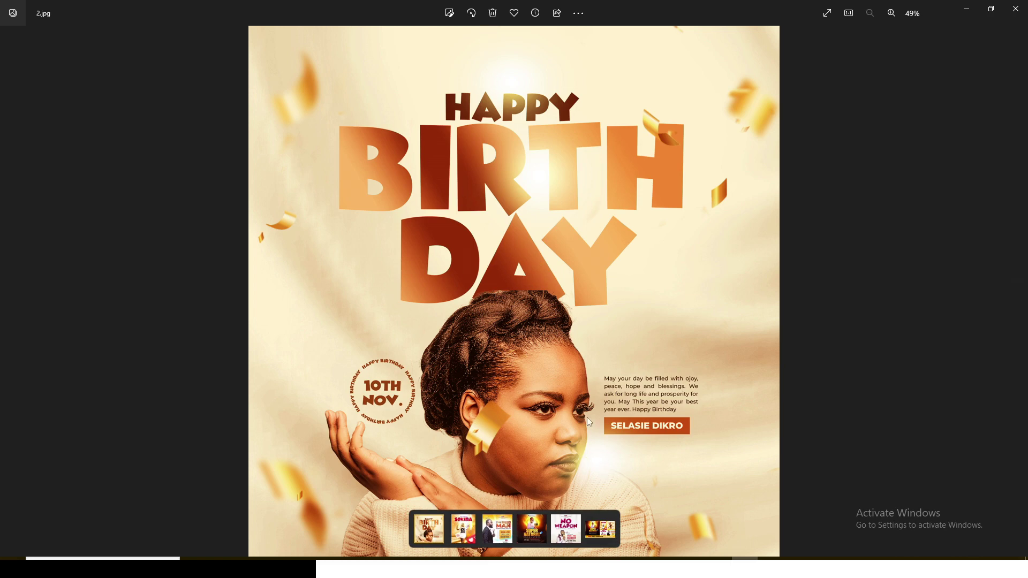
{"action": "left_click", "coordinate": [1024, 14]}
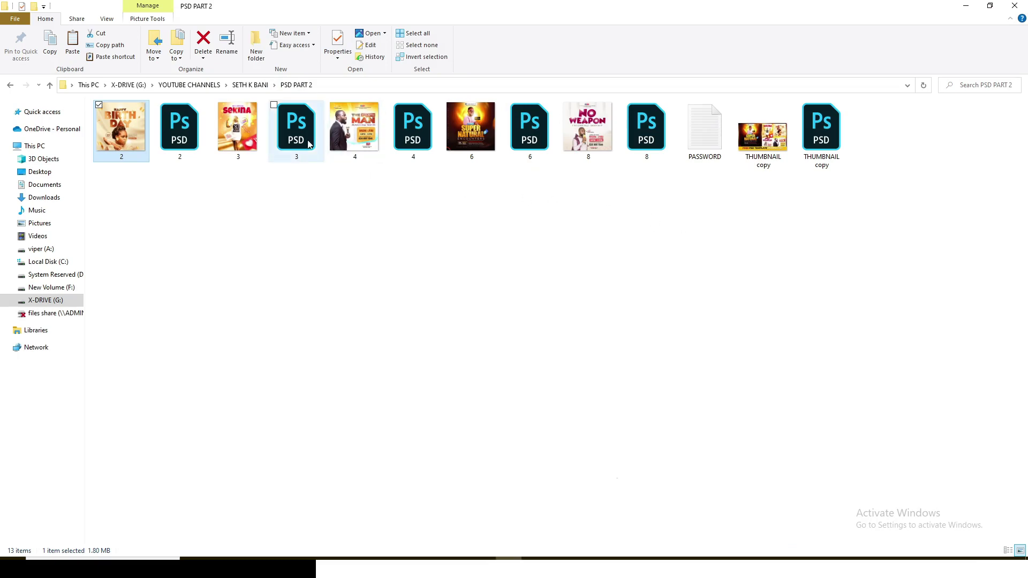
{"action": "left_click", "coordinate": [246, 130]}
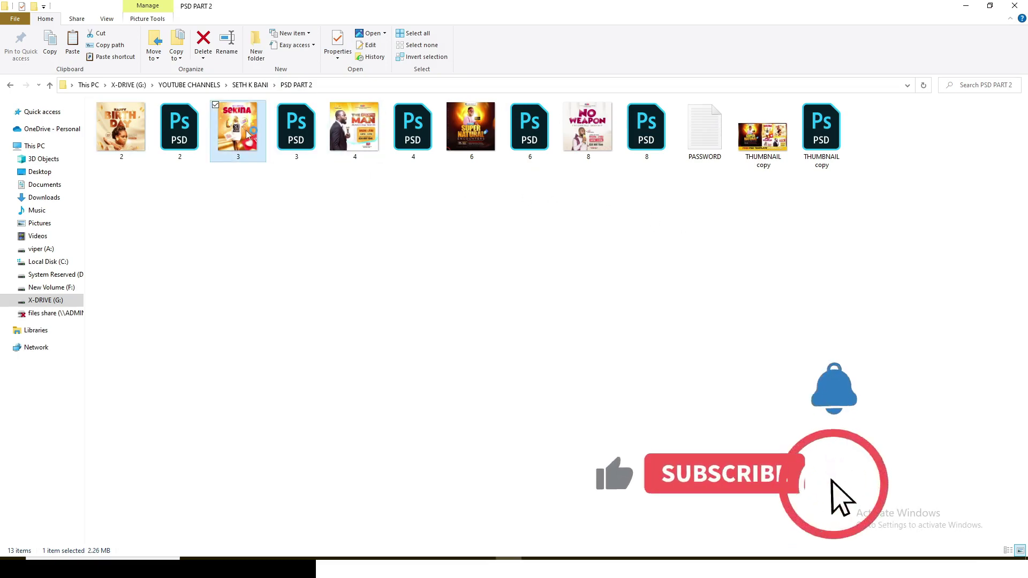
{"action": "double_click", "coordinate": [246, 130]}
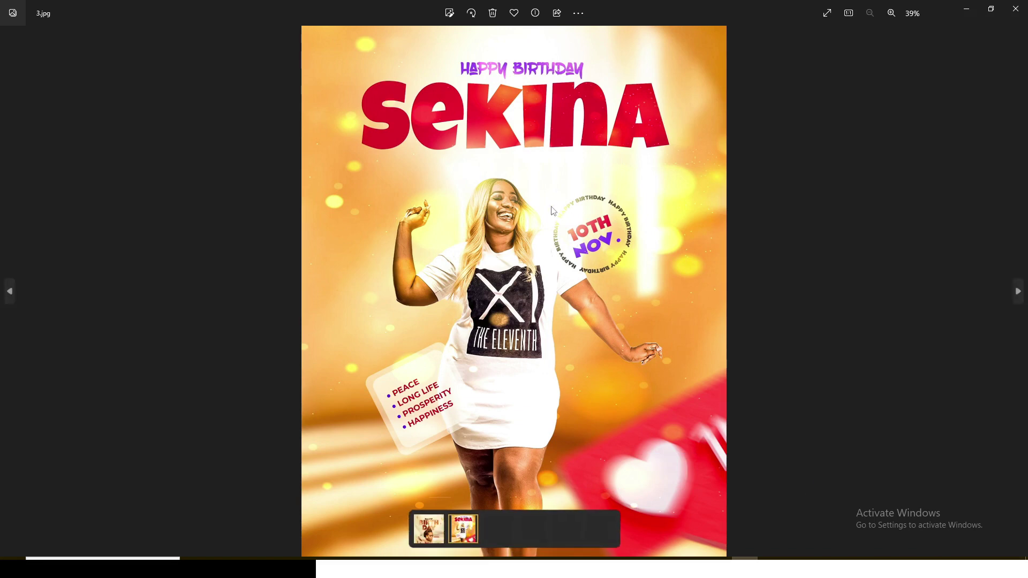
{"action": "mouse_move", "coordinate": [513, 289]}
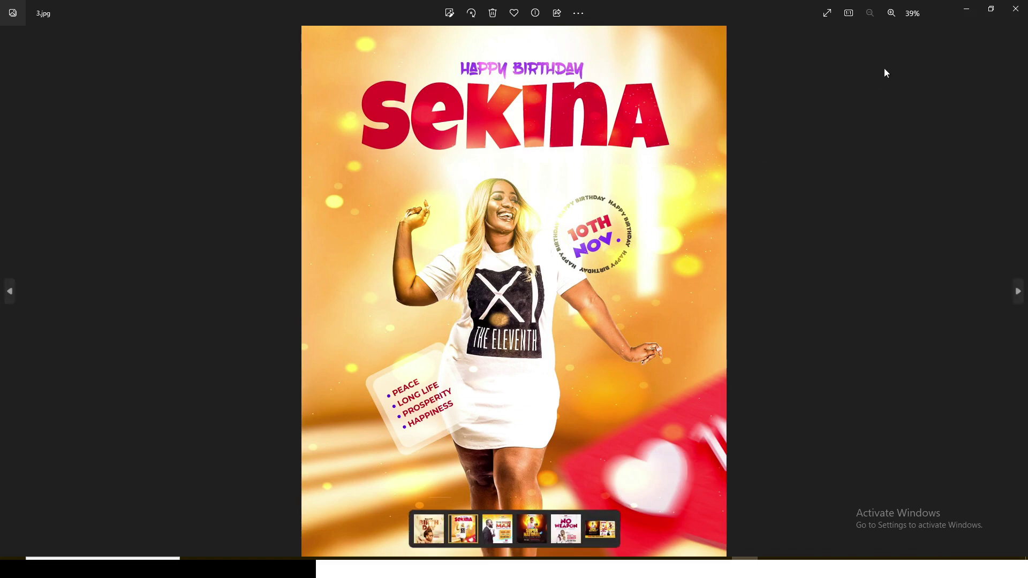
{"action": "left_click", "coordinate": [1015, 9]}
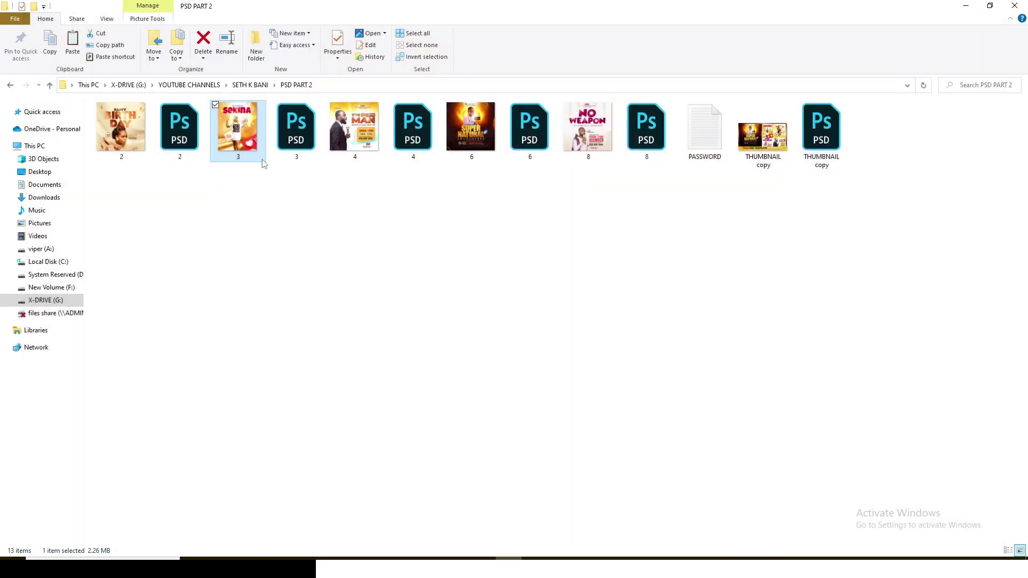
- Preview image 4, then select the 4 PSD file in the PSD PART 2 folder
{"action": "key", "text": "8"}
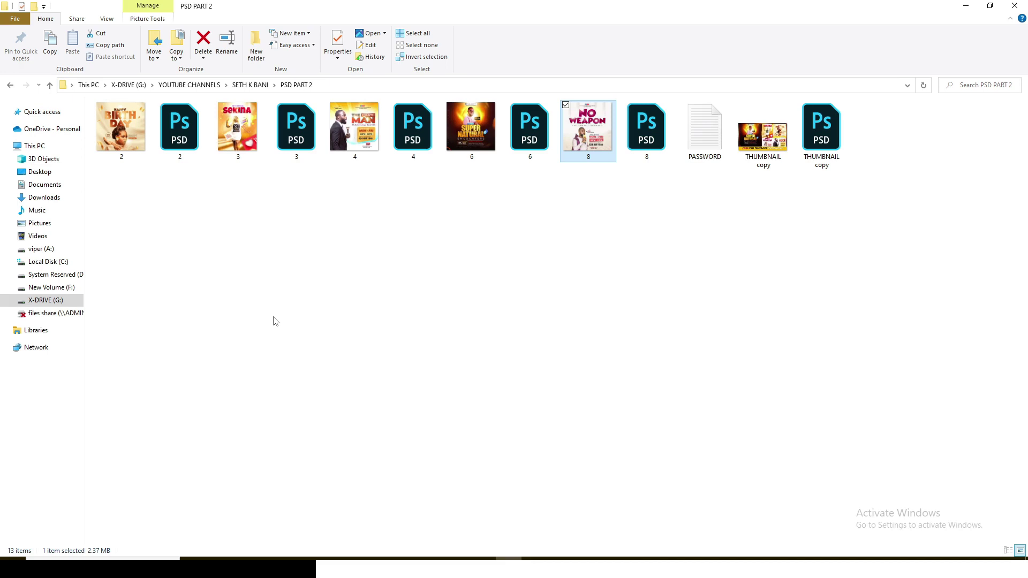
{"action": "left_click", "coordinate": [238, 128]}
{"action": "double_click", "coordinate": [355, 134]}
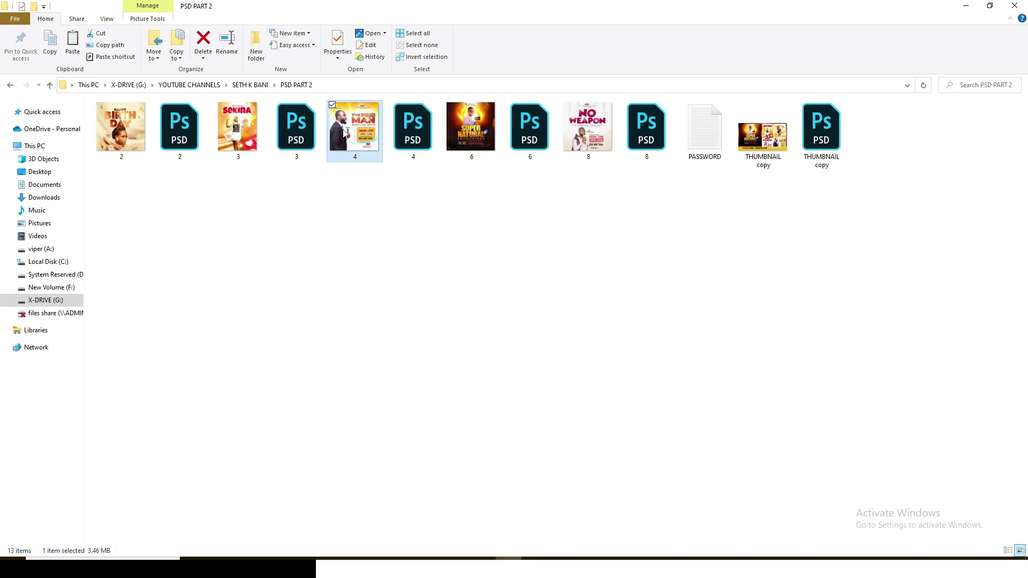
{"action": "left_click", "coordinate": [412, 142]}
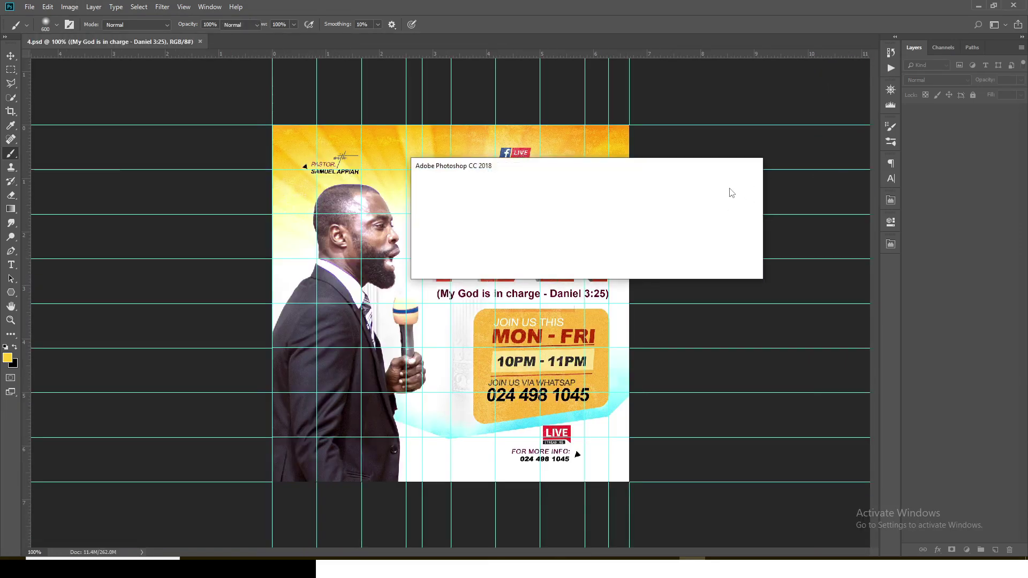
- Dismiss the warning and inspect the Group 1, THEME and BG layer groups
{"action": "left_click", "coordinate": [590, 258]}
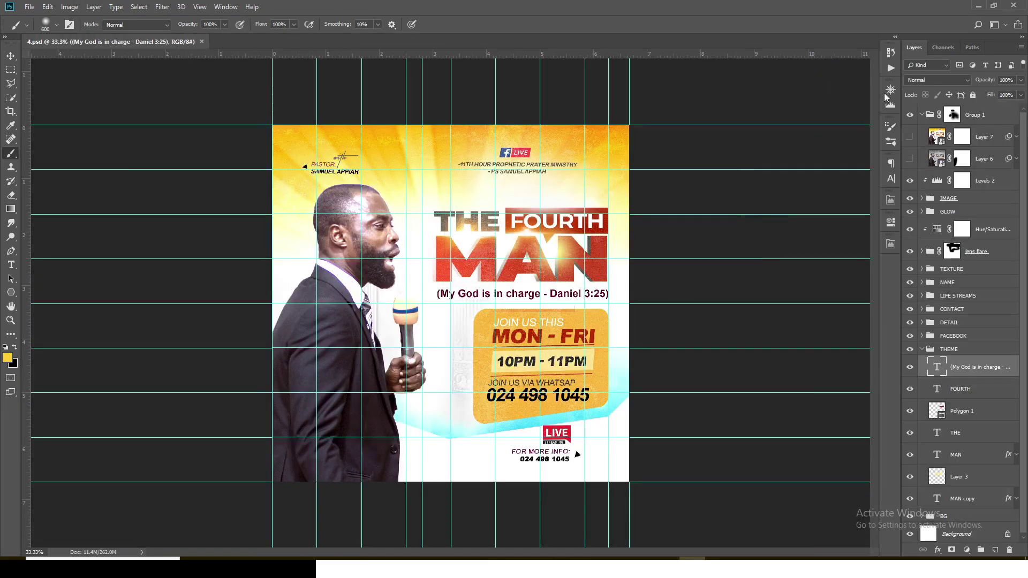
{"action": "left_click", "coordinate": [922, 114]}
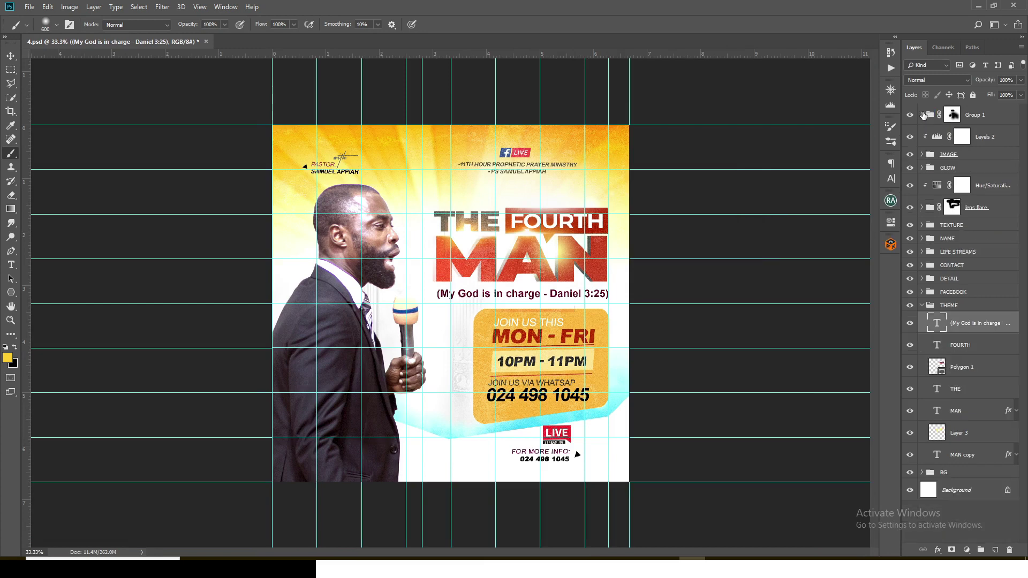
{"action": "left_click", "coordinate": [922, 305]}
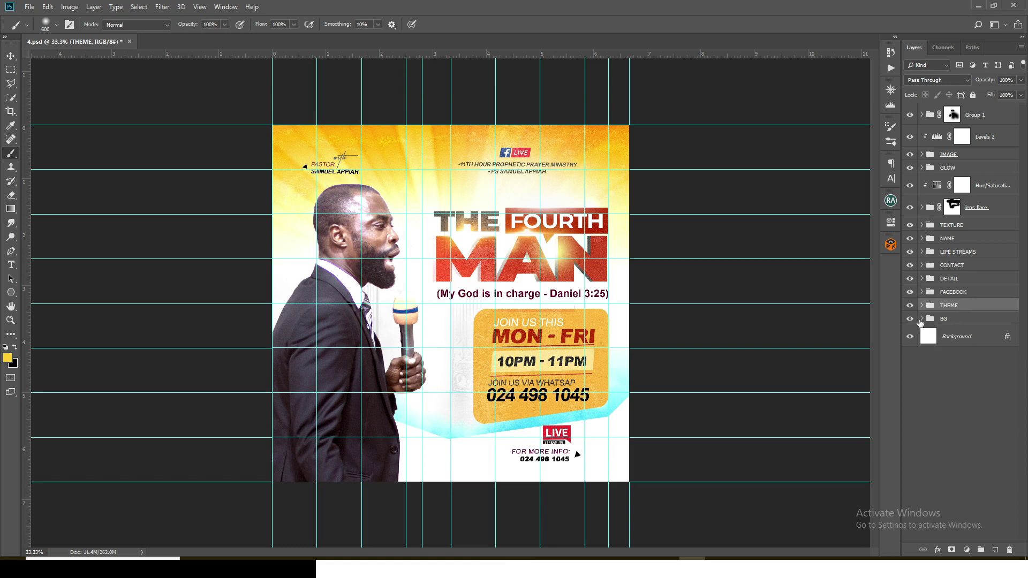
{"action": "left_click", "coordinate": [909, 319]}
{"action": "left_click", "coordinate": [909, 319]}
{"action": "left_click", "coordinate": [909, 305]}
{"action": "left_click", "coordinate": [921, 305]}
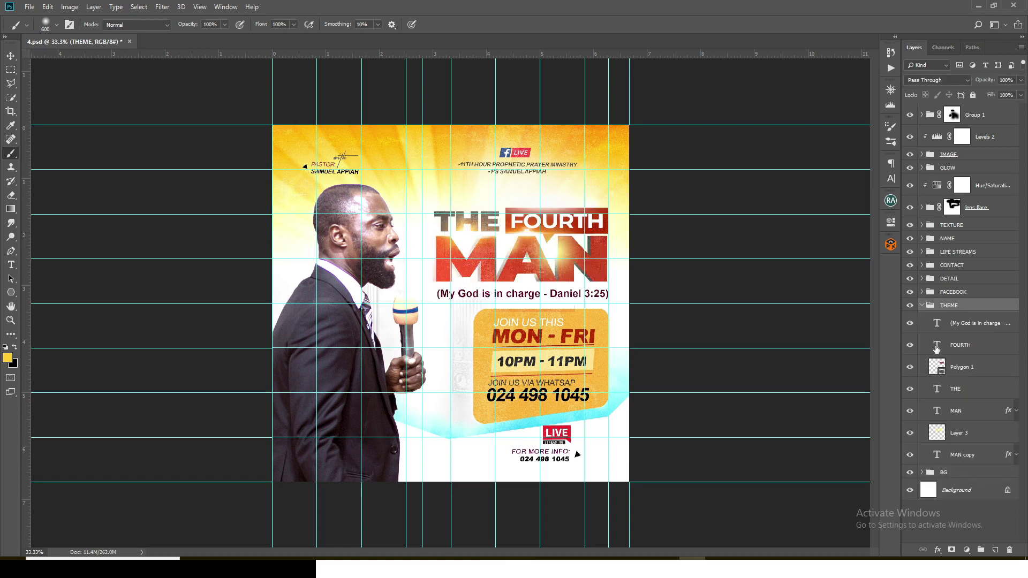
- Replace the headline word FOURTH with SEVENTH and scale it down to about 92%
{"action": "double_click", "coordinate": [937, 345]}
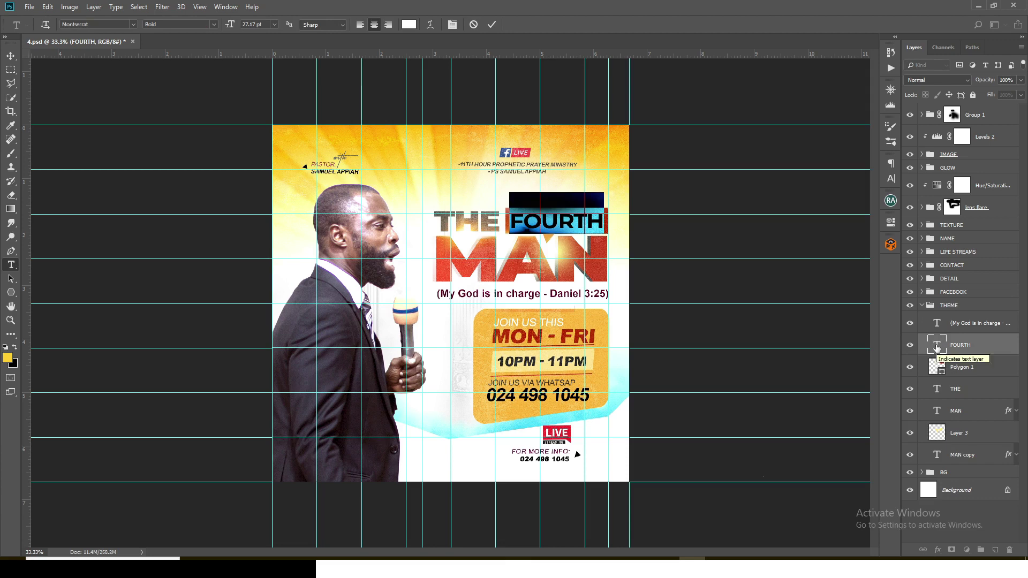
{"action": "type", "text": "SEVEN"}
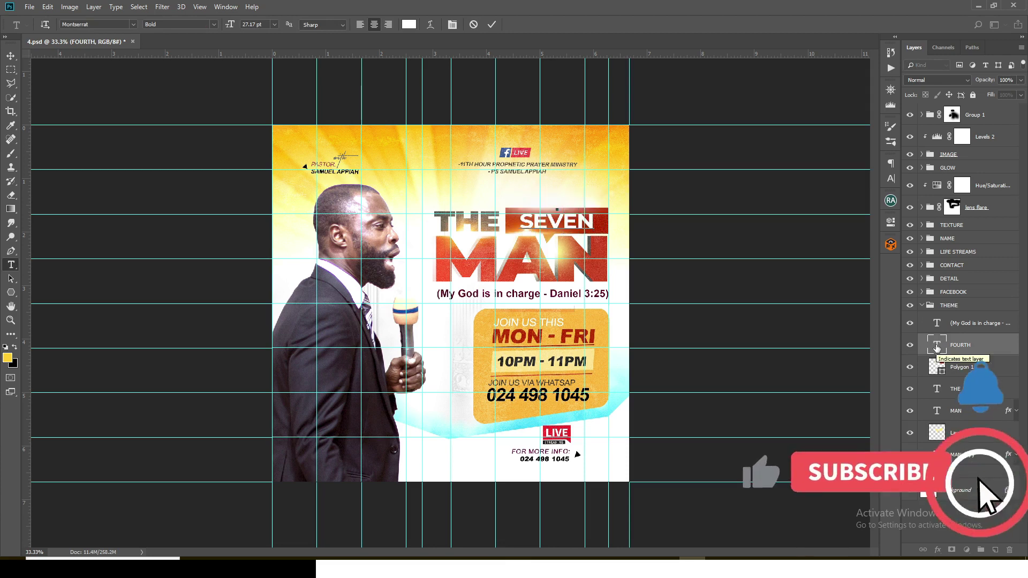
{"action": "type", "text": "TH"}
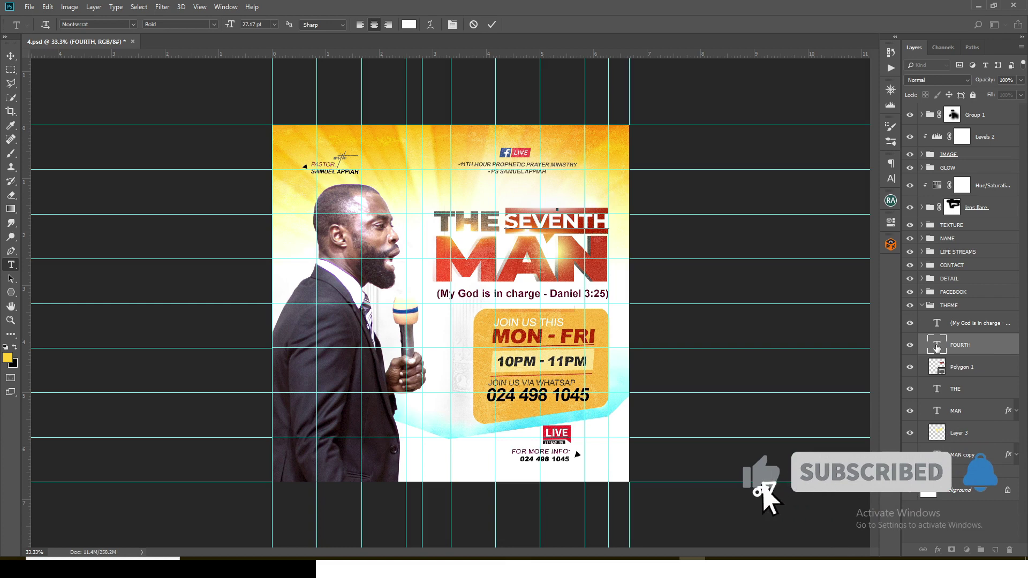
{"action": "key", "text": "ctrl+Return"}
{"action": "key", "text": "ctrl+t"}
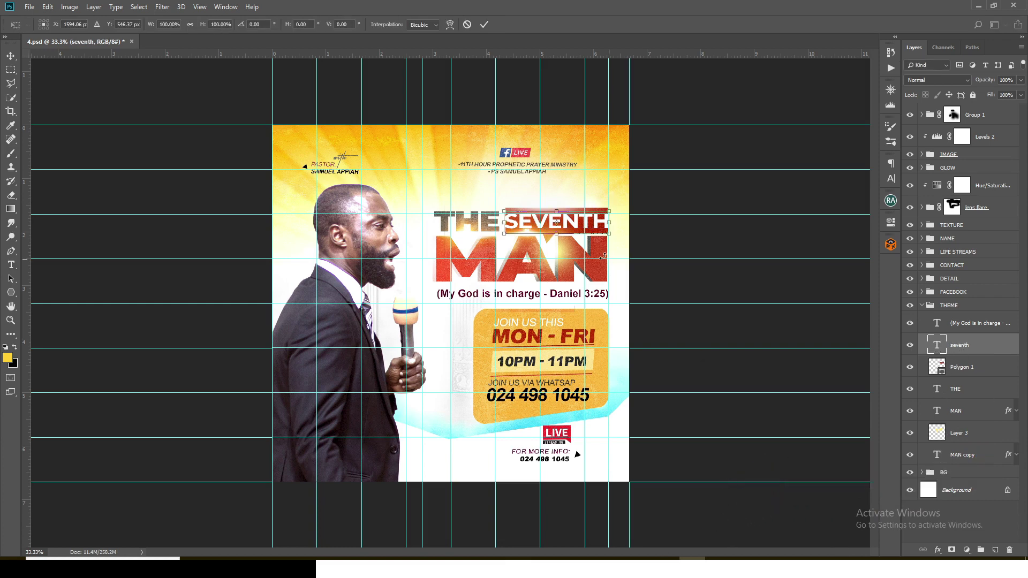
{"action": "left_click_drag", "start_coordinate": [609, 235], "coordinate": [603, 232]}
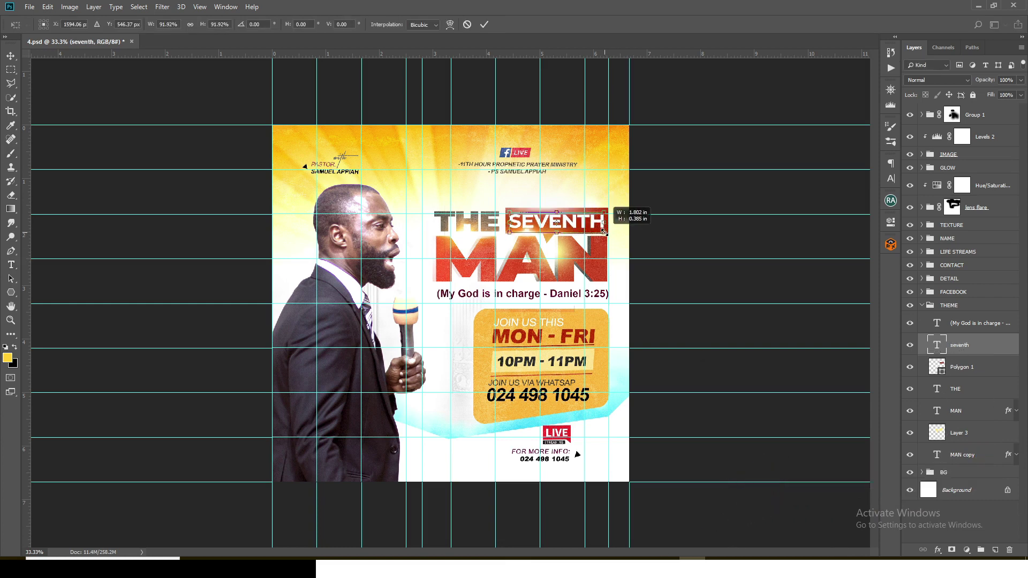
{"action": "key", "text": "Return"}
{"action": "key", "text": "b"}
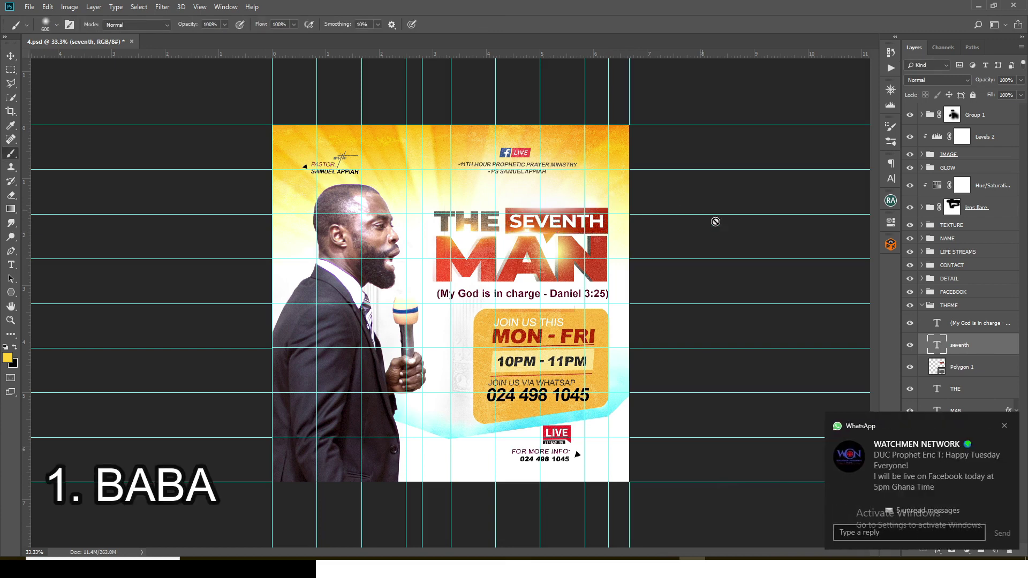
- Hide the guide lines and collapse THEME, leaving the scripture line unchanged
{"action": "left_click", "coordinate": [1004, 427]}
{"action": "key", "text": "ctrl+semicolon"}
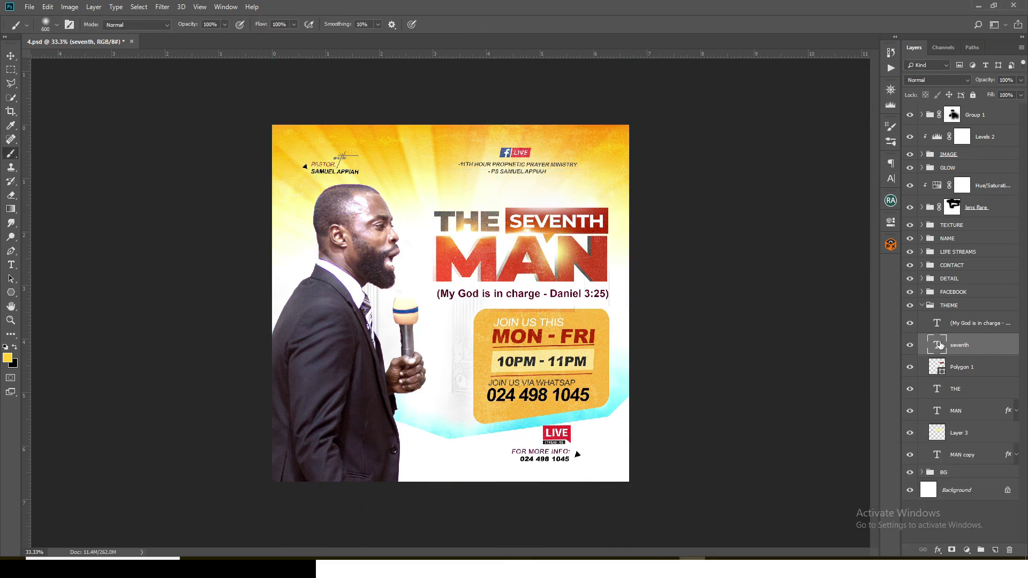
{"action": "key", "text": "ctrl+semicolon"}
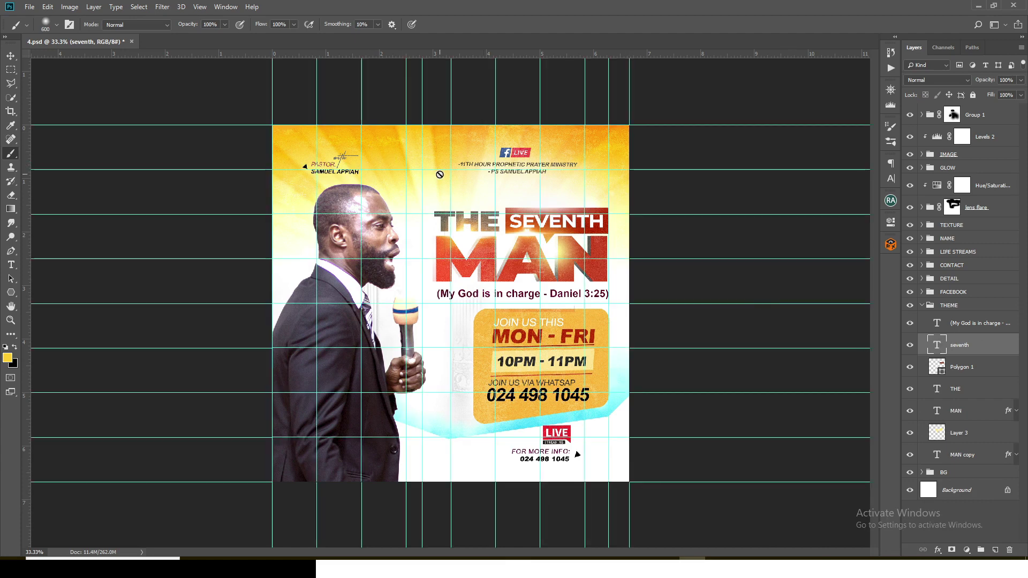
{"action": "key", "text": "ctrl+semicolon"}
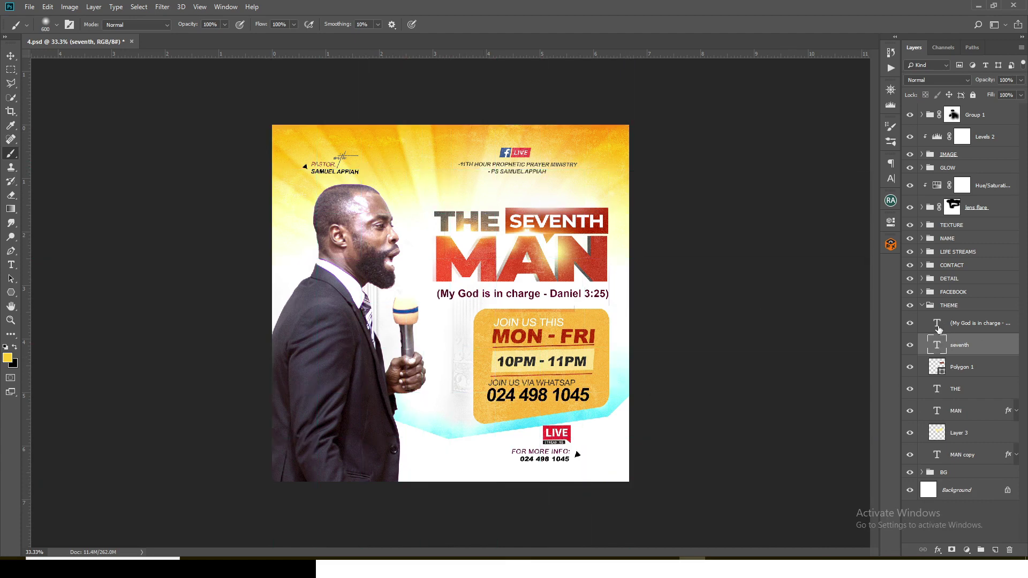
{"action": "double_click", "coordinate": [936, 323]}
{"action": "key", "text": "Escape"}
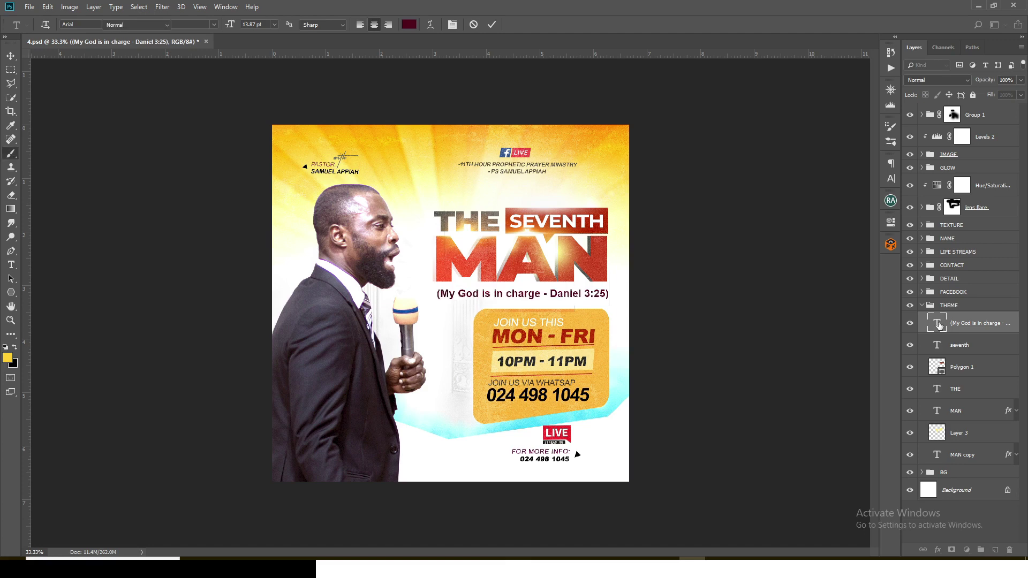
{"action": "left_click", "coordinate": [922, 305]}
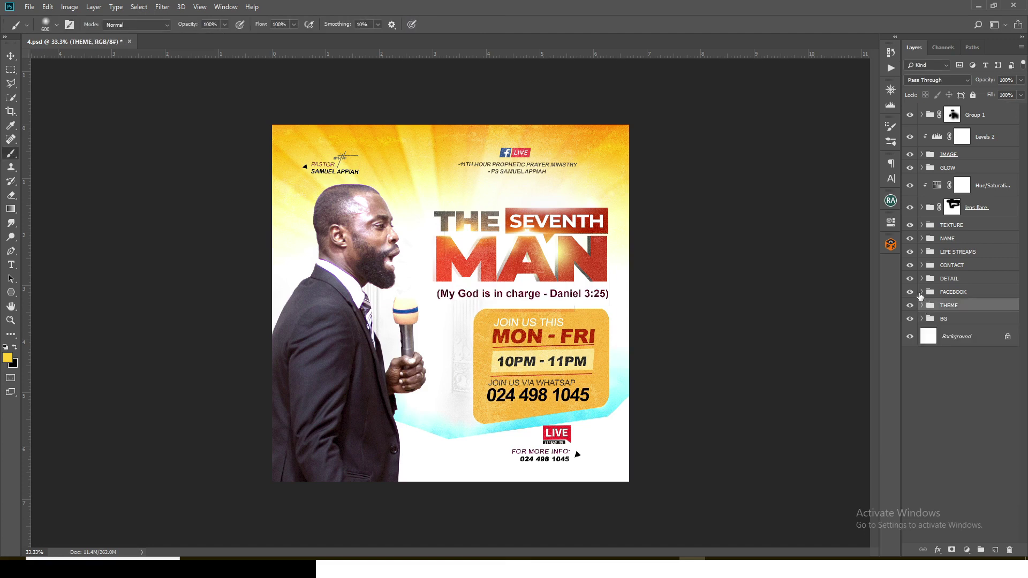
- Check the FACEBOOK and DETAIL groups, show Rectangle 5, and expand the DATE group
{"action": "left_click", "coordinate": [920, 293]}
{"action": "left_click", "coordinate": [909, 292]}
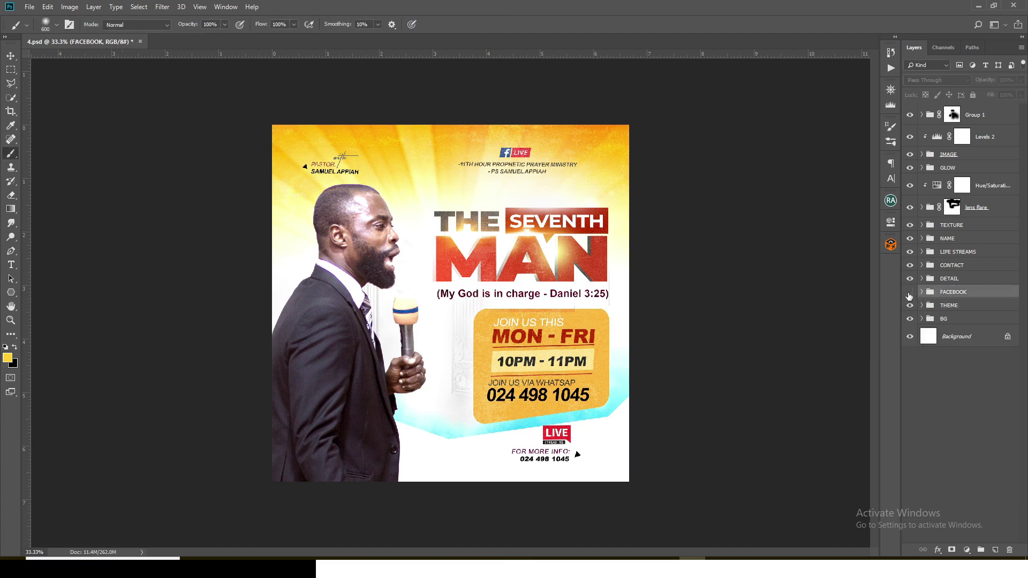
{"action": "left_click", "coordinate": [908, 292]}
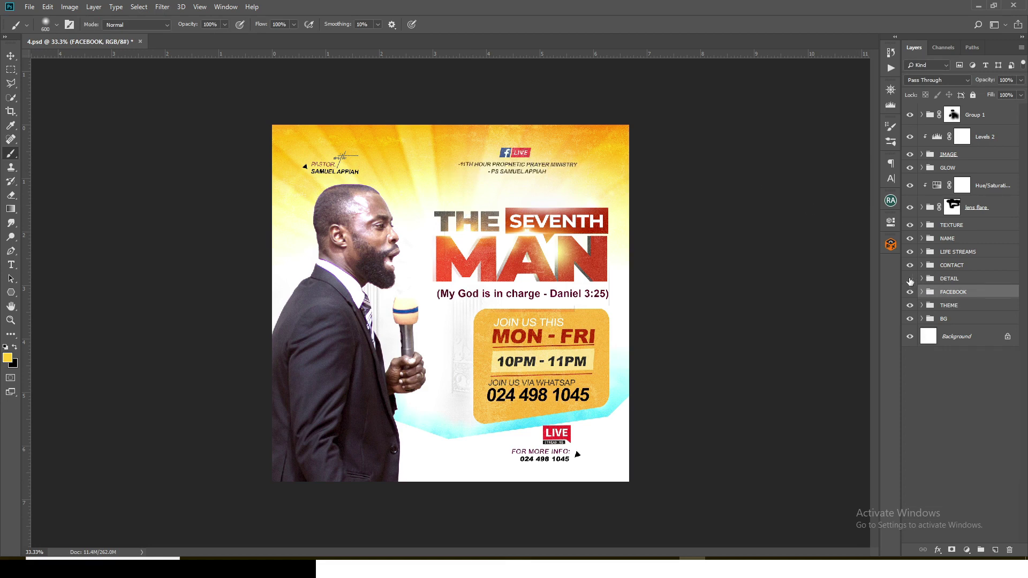
{"action": "left_click", "coordinate": [910, 278]}
{"action": "left_click", "coordinate": [909, 279]}
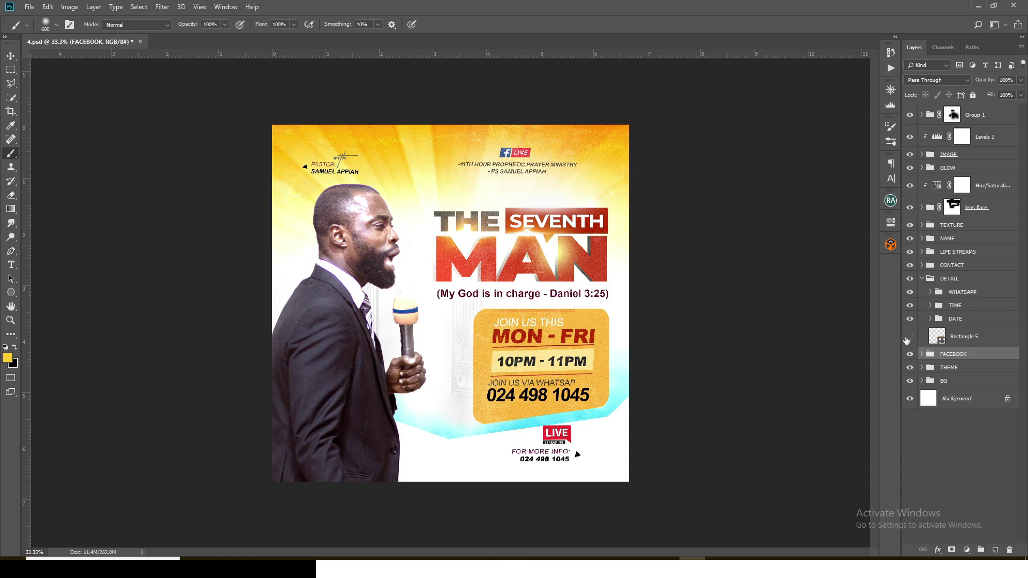
{"action": "left_click", "coordinate": [909, 336]}
{"action": "left_click", "coordinate": [930, 319]}
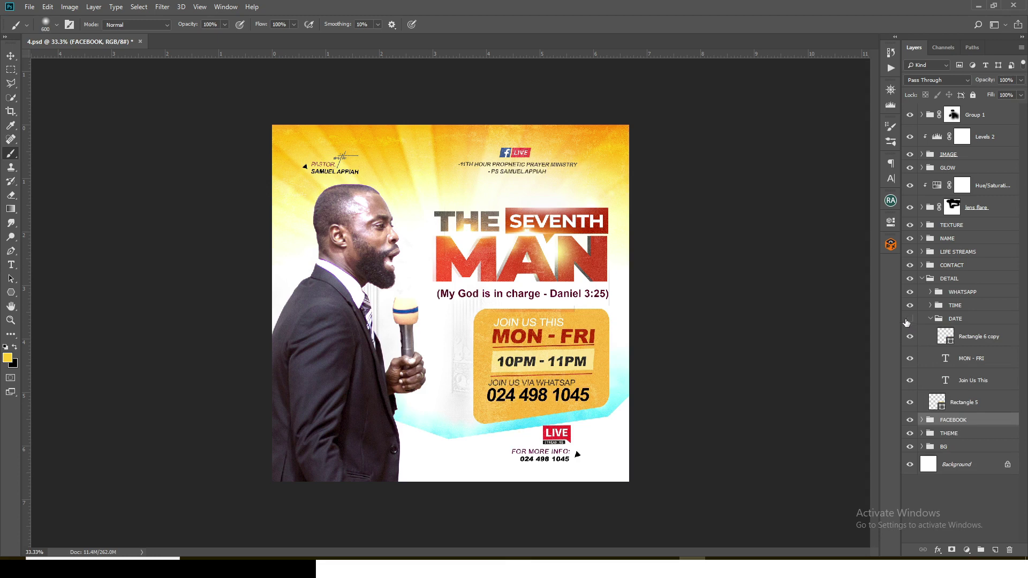
{"action": "left_click", "coordinate": [906, 321]}
{"action": "left_click", "coordinate": [910, 318]}
- Change the day range from MON - FRI to TUE - FRI and review it zoomed in
{"action": "double_click", "coordinate": [946, 359]}
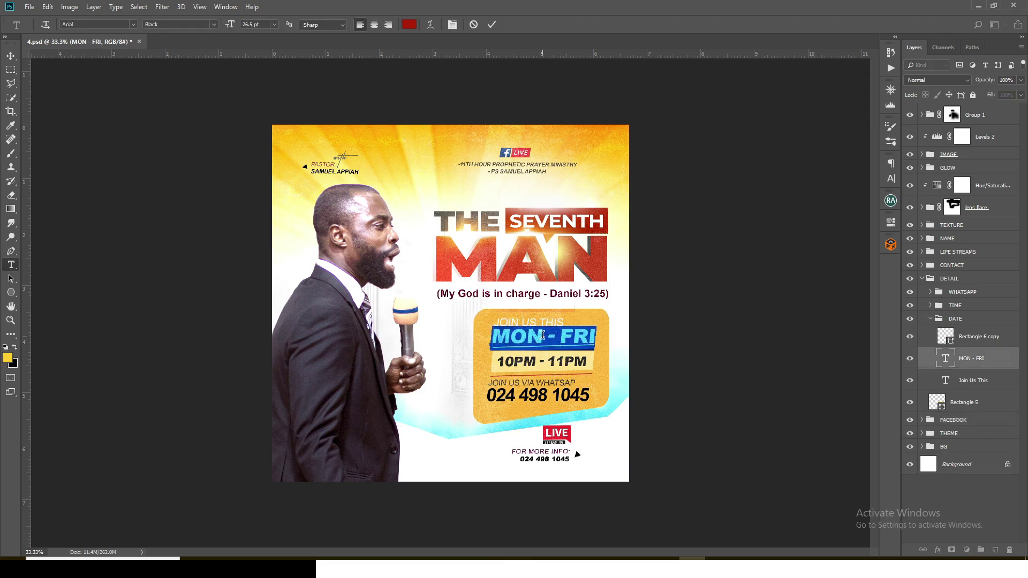
{"action": "left_click_drag", "start_coordinate": [542, 334], "coordinate": [484, 333]}
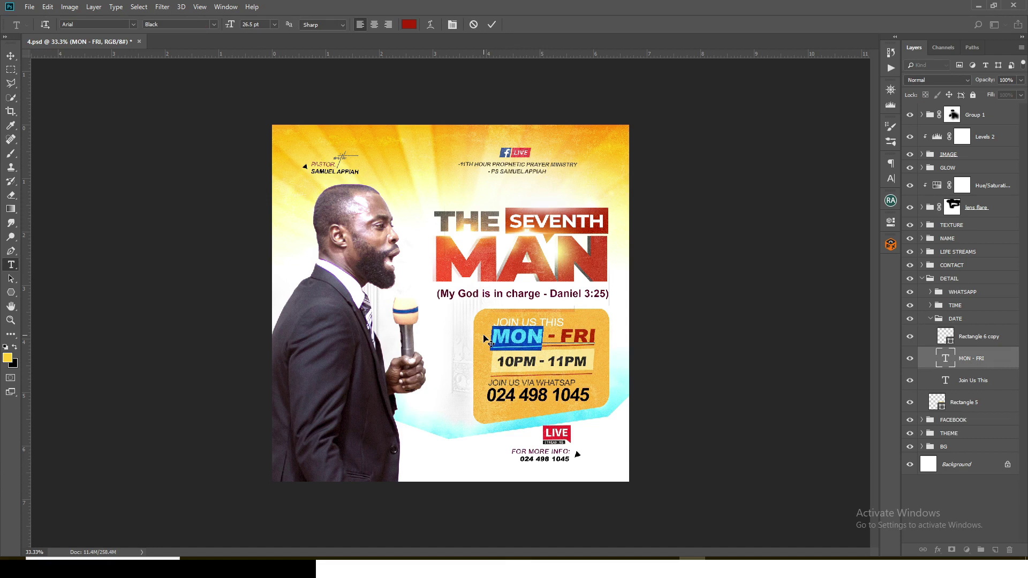
{"action": "type", "text": "TUE"}
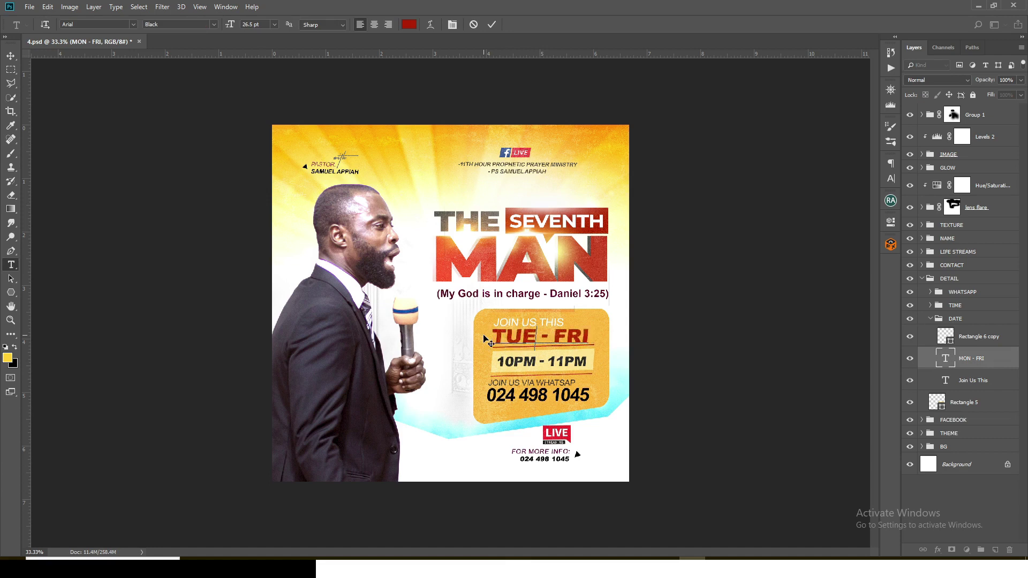
{"action": "left_click", "coordinate": [958, 360]}
{"action": "key", "text": "b"}
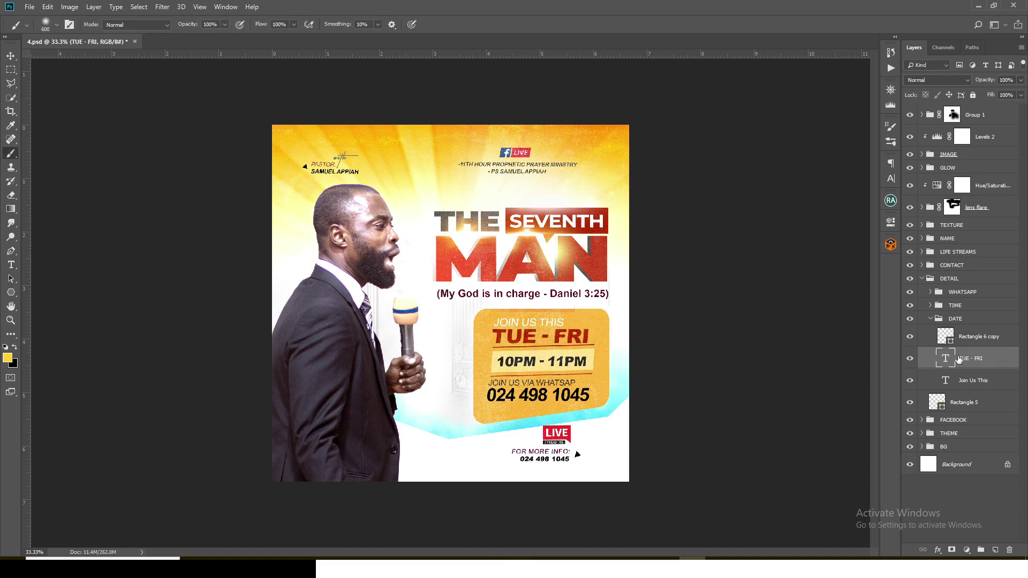
{"action": "key", "text": "ctrl+plus"}
{"action": "key", "text": "ctrl+plus"}
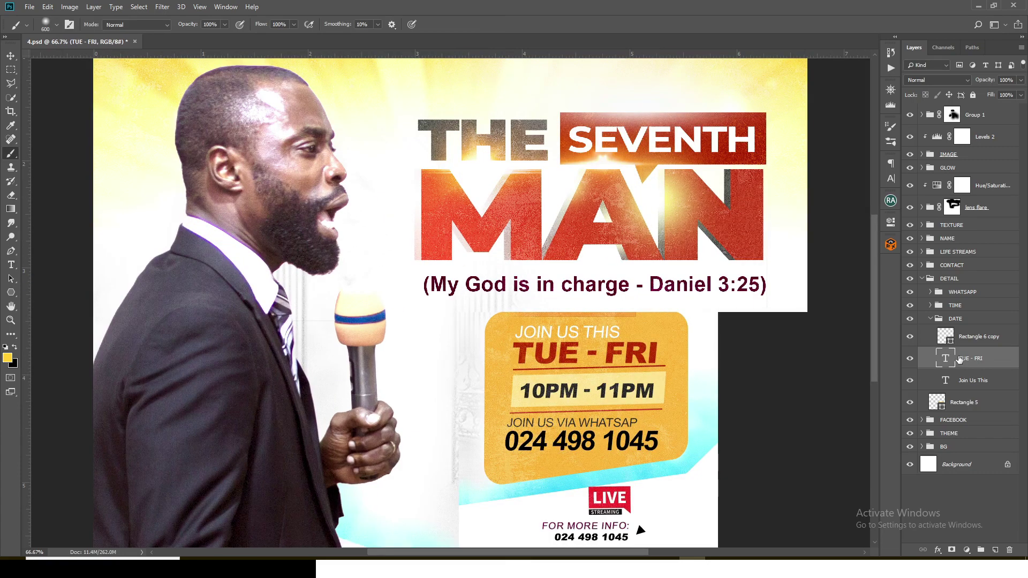
{"action": "key", "text": "ctrl+plus"}
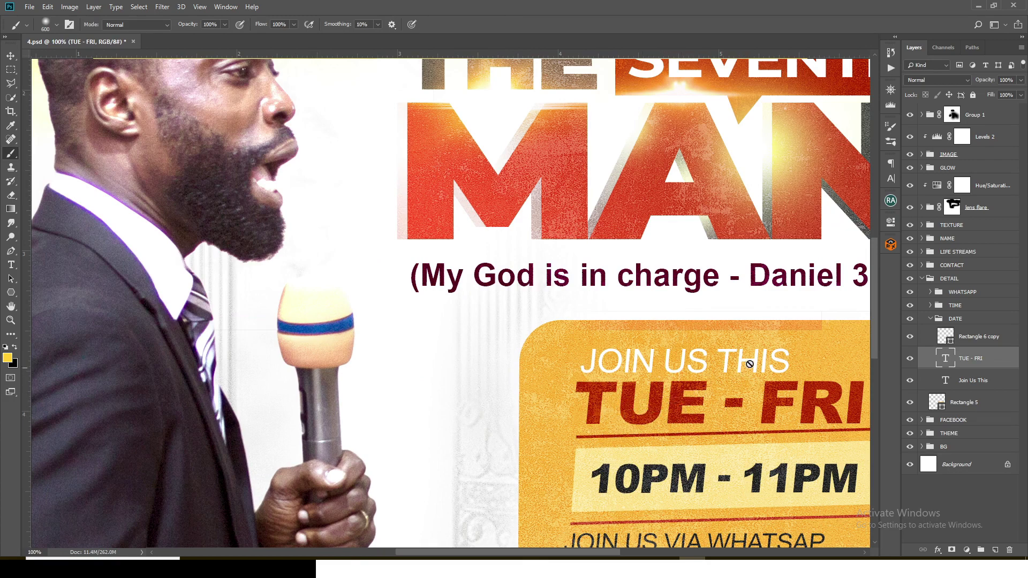
{"action": "key", "text": "ctrl+0"}
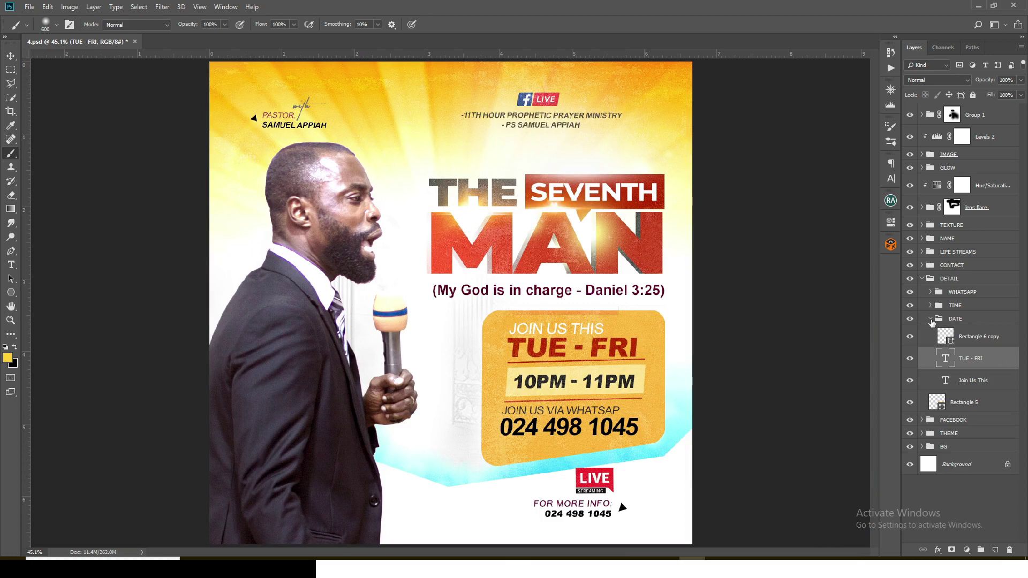
- Collapse DATE, check the TIME and WhatsApp layers, and collapse DETAIL
{"action": "left_click", "coordinate": [931, 319]}
{"action": "left_click", "coordinate": [912, 306]}
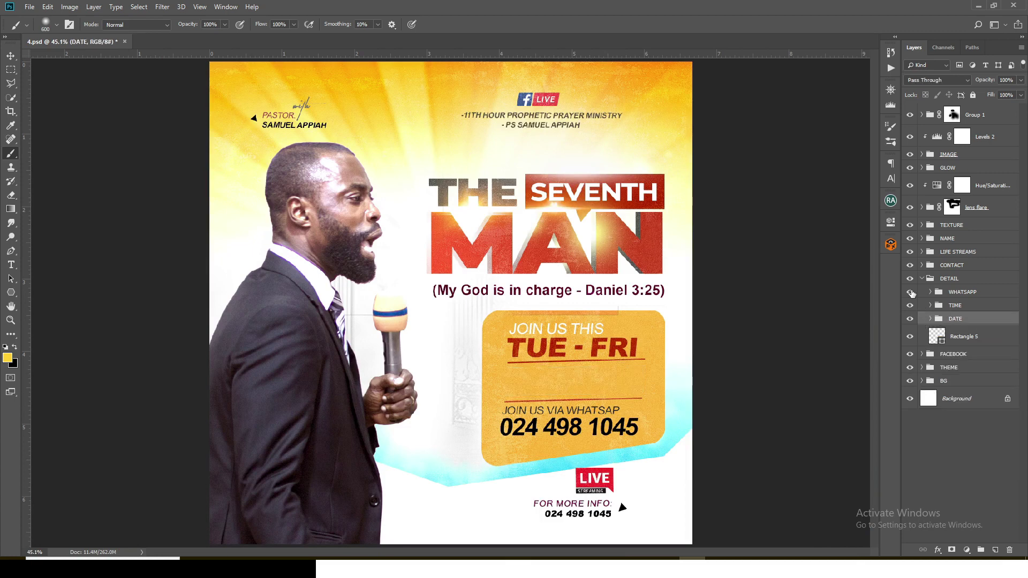
{"action": "left_click", "coordinate": [910, 292]}
{"action": "left_click", "coordinate": [910, 292]}
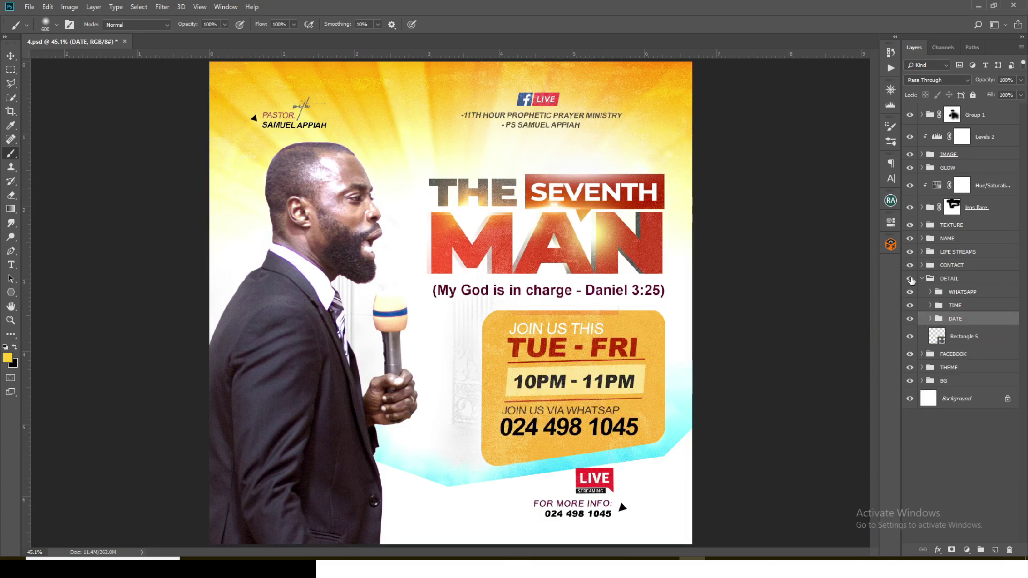
{"action": "left_click", "coordinate": [922, 278]}
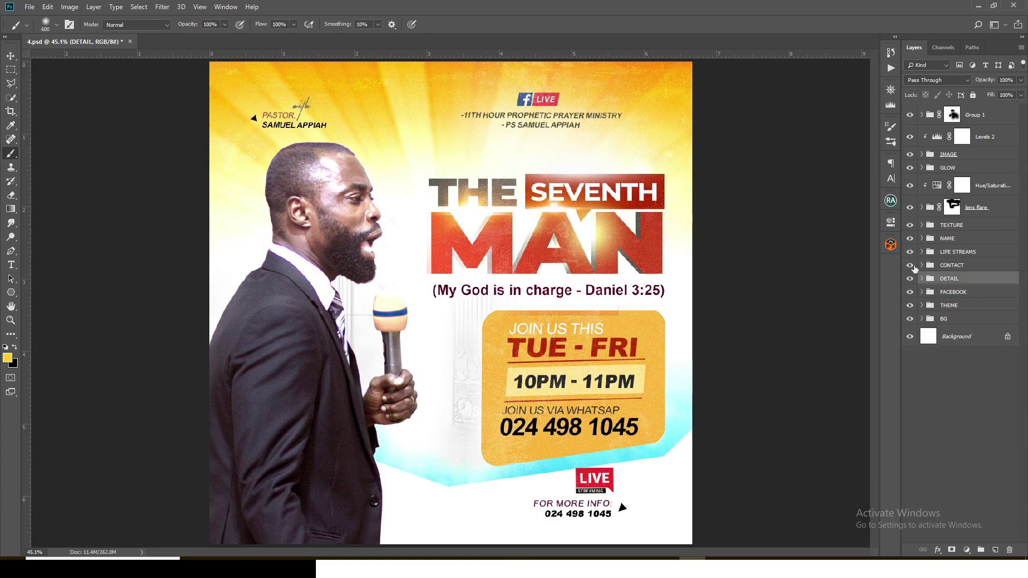
- Check the CONTACT, LIFE STREAMS, NAME and TEXTURE layers, then expand TEXTURE
{"action": "left_click", "coordinate": [909, 266]}
{"action": "left_click", "coordinate": [910, 267]}
{"action": "left_click", "coordinate": [910, 252]}
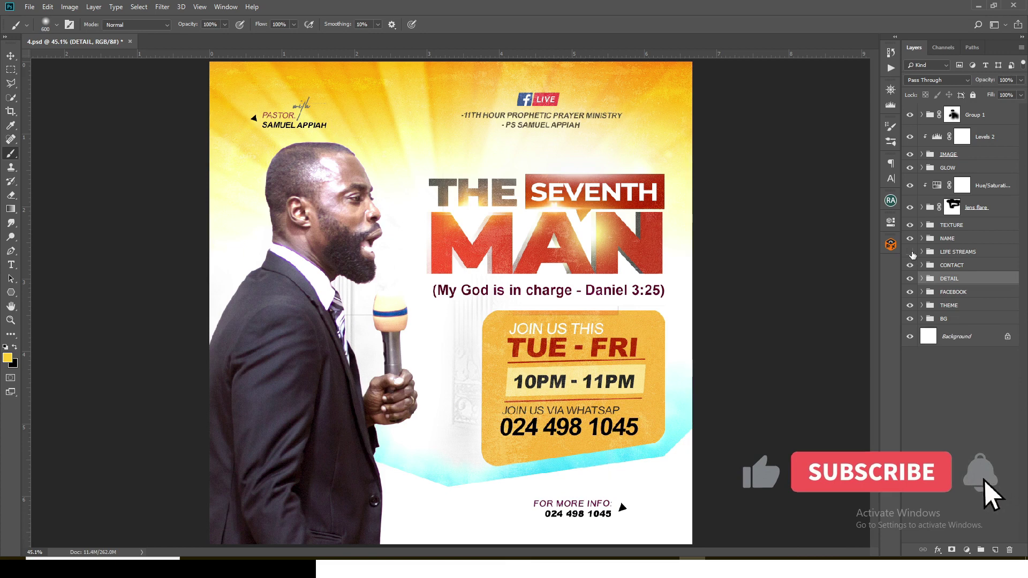
{"action": "left_click", "coordinate": [910, 252]}
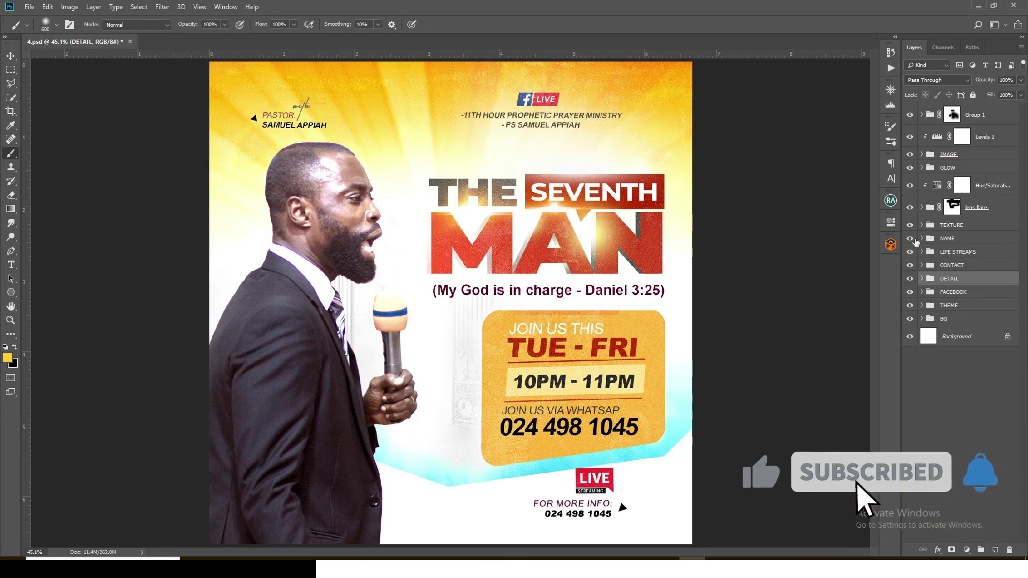
{"action": "left_click", "coordinate": [910, 238]}
{"action": "left_click", "coordinate": [910, 239]}
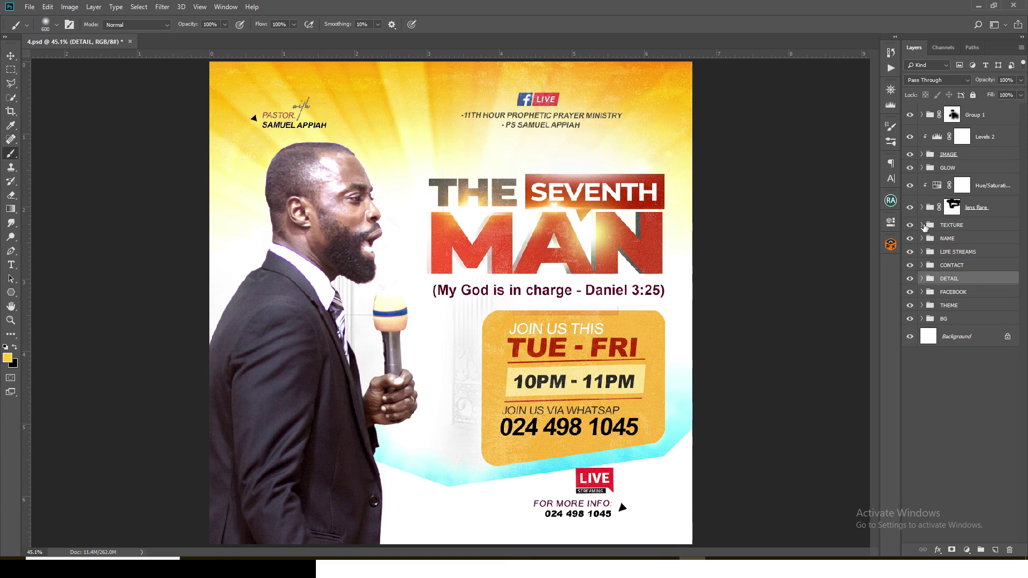
{"action": "left_click", "coordinate": [913, 225]}
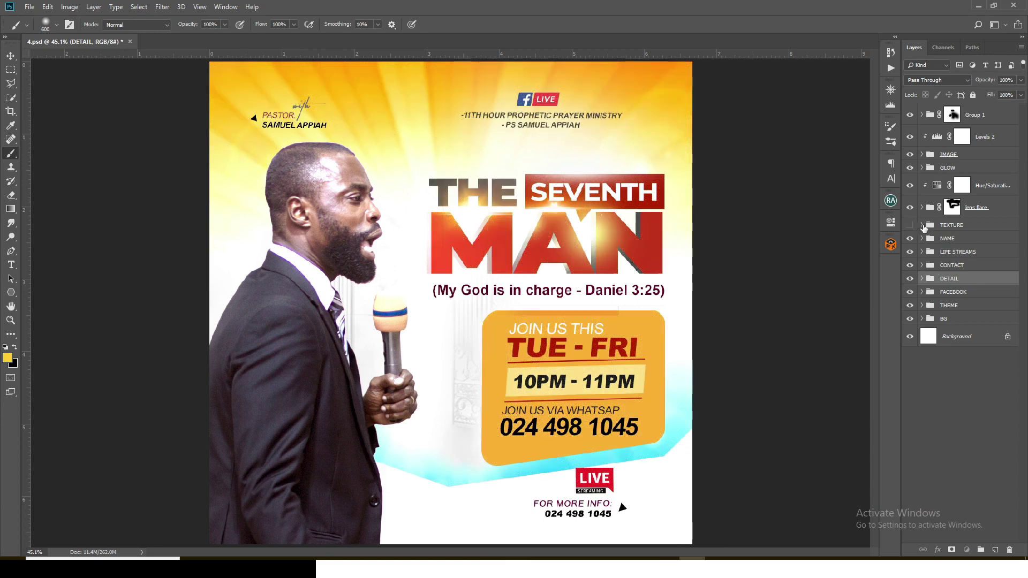
{"action": "left_click", "coordinate": [921, 225]}
{"action": "left_click", "coordinate": [937, 244]}
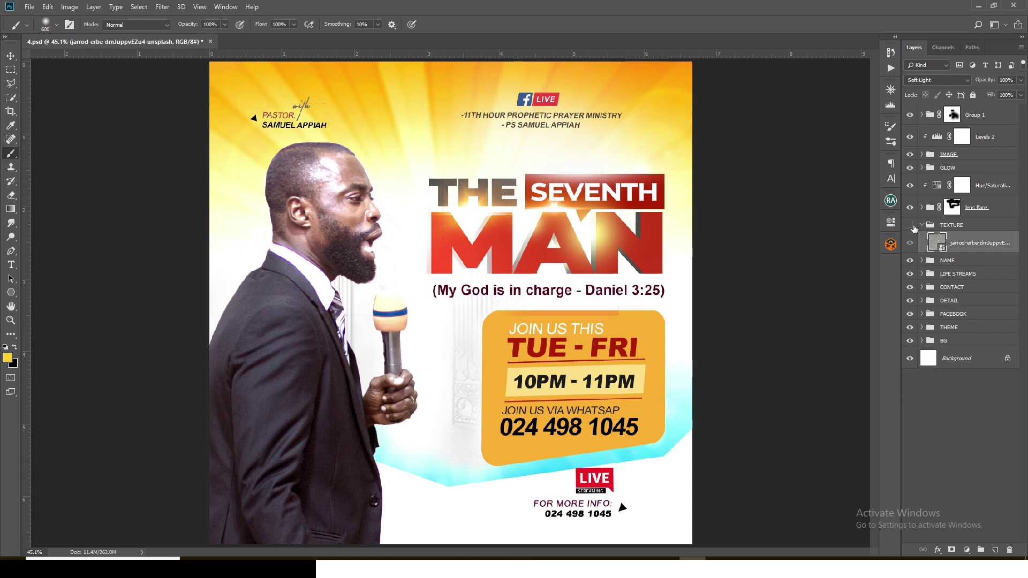
- Restore and collapse TEXTURE, then check the lens flare and Hue/Saturation layers
{"action": "left_click", "coordinate": [910, 225]}
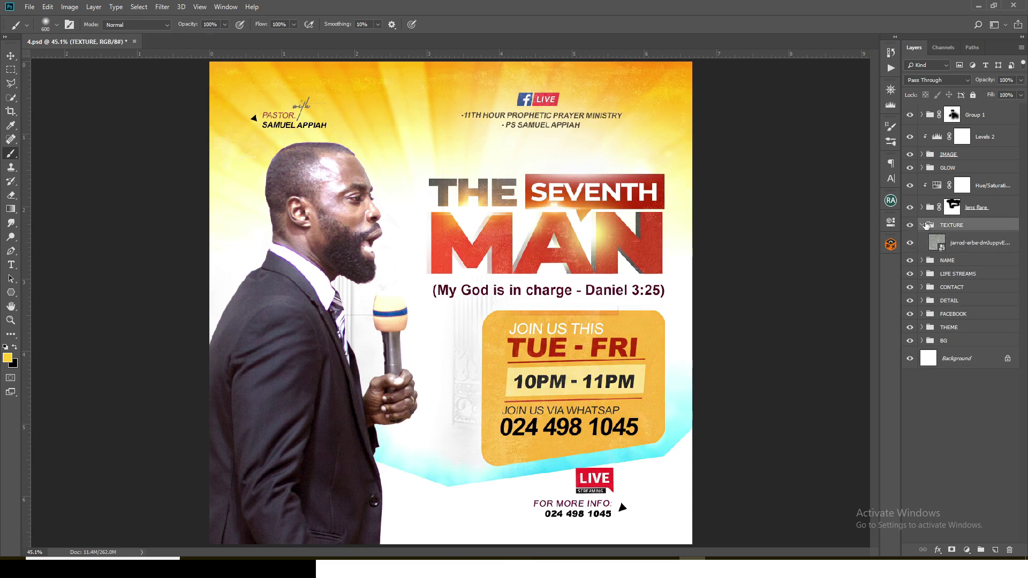
{"action": "left_click", "coordinate": [922, 225]}
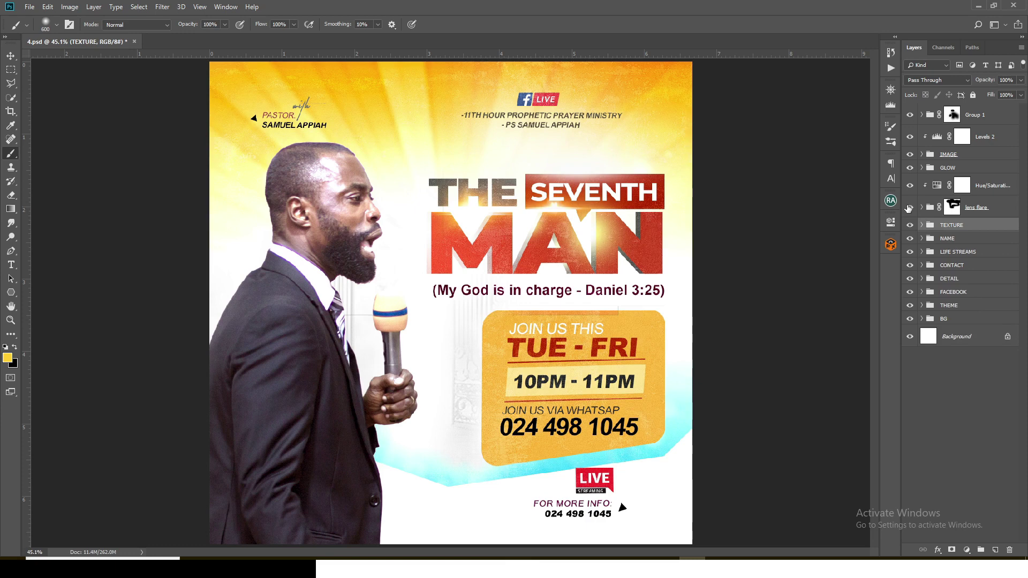
{"action": "left_click", "coordinate": [909, 207]}
{"action": "left_click", "coordinate": [909, 208]}
{"action": "left_click", "coordinate": [936, 185]}
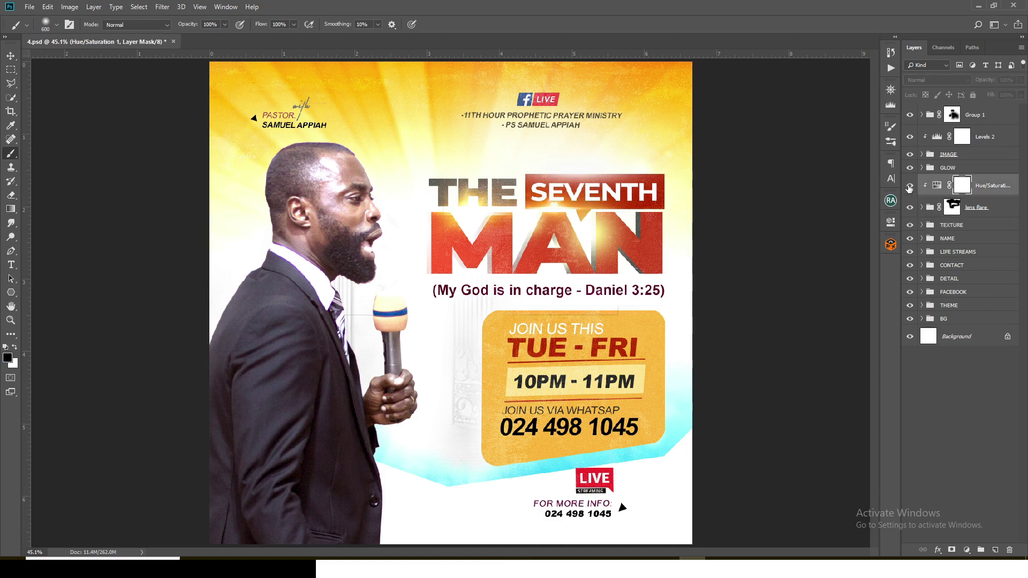
{"action": "left_click", "coordinate": [909, 186]}
{"action": "left_click", "coordinate": [909, 186]}
{"action": "left_click", "coordinate": [909, 185]}
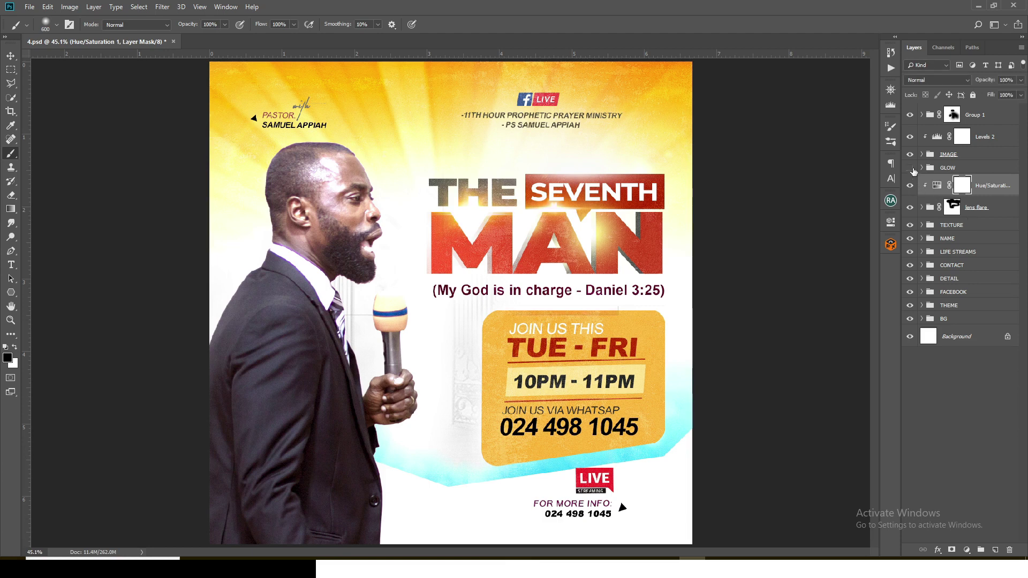
- Check the GLOW and IMAGE layers, then expand the IMAGE group
{"action": "left_click", "coordinate": [912, 168]}
{"action": "left_click", "coordinate": [912, 169]}
{"action": "left_click", "coordinate": [909, 155]}
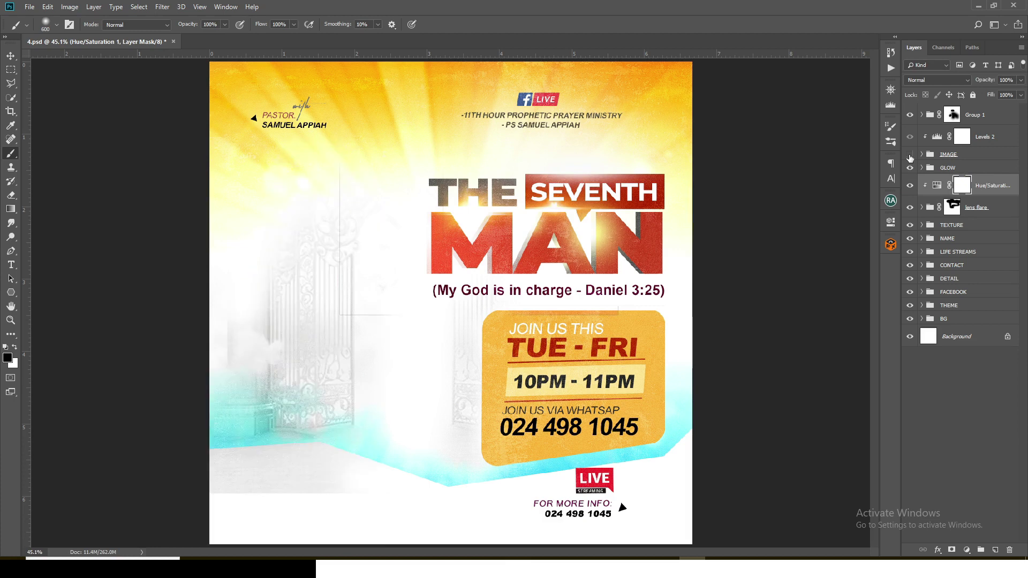
{"action": "left_click", "coordinate": [909, 154]}
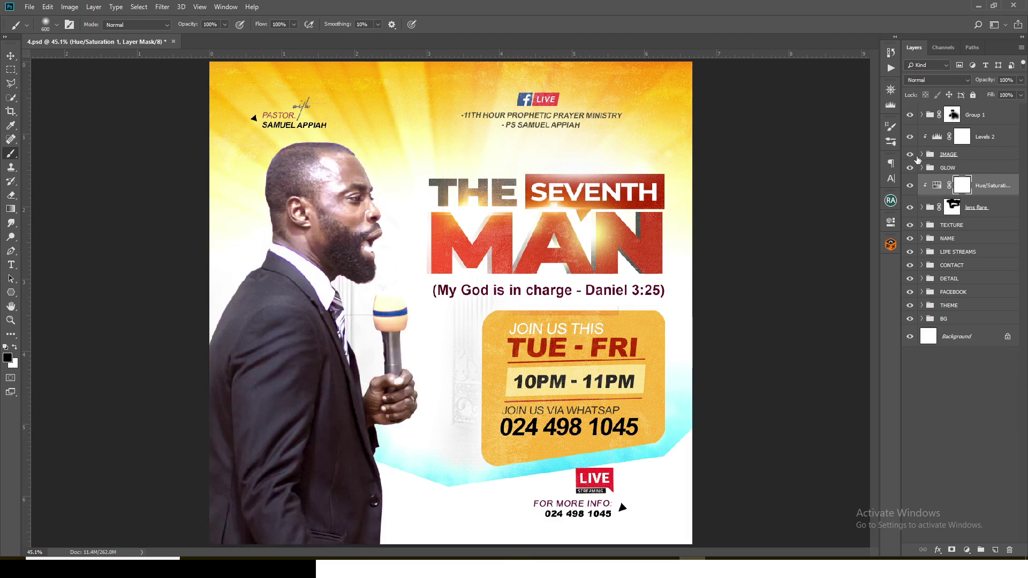
{"action": "left_click", "coordinate": [919, 157]}
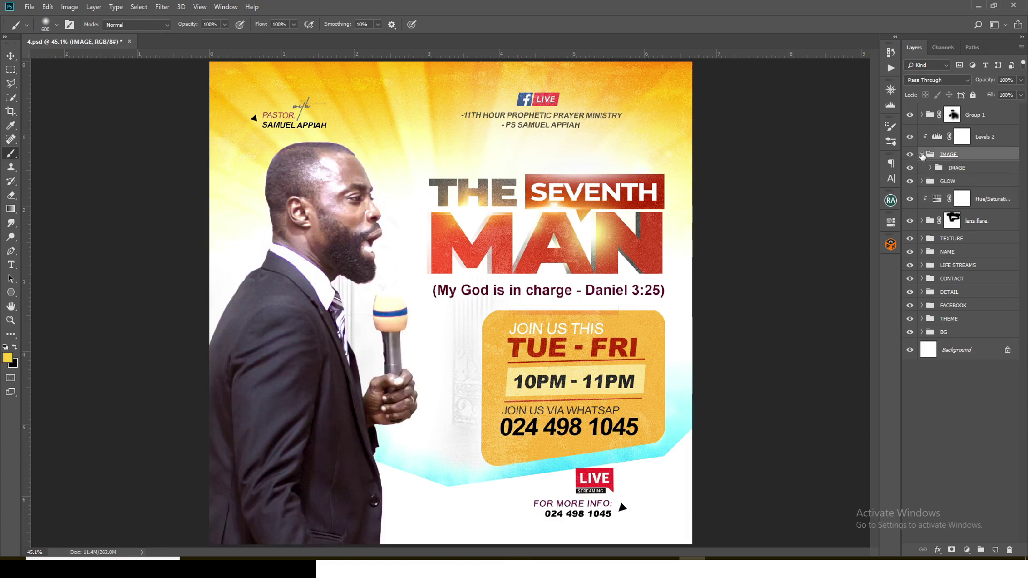
- Check the nested IMAGE group's Exposure and Color Balance adjustments, then collapse it
{"action": "left_click", "coordinate": [931, 168]}
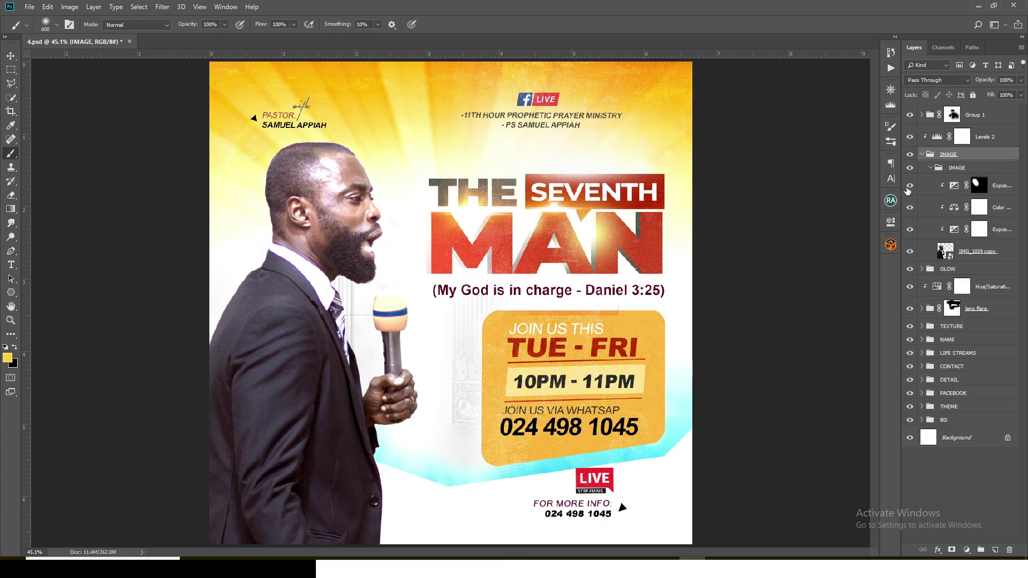
{"action": "left_click", "coordinate": [911, 190]}
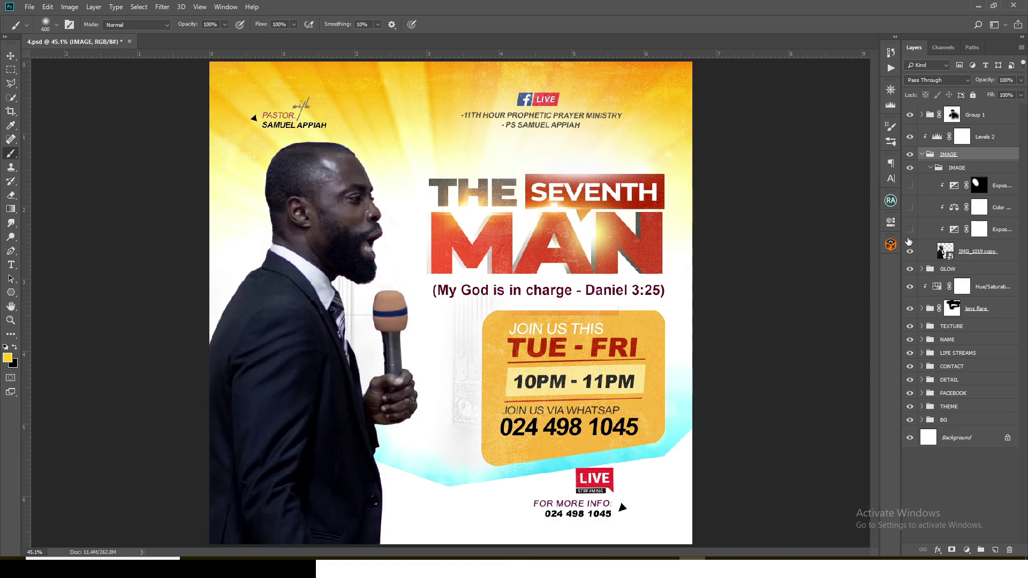
{"action": "left_click", "coordinate": [910, 229]}
{"action": "left_click", "coordinate": [909, 207]}
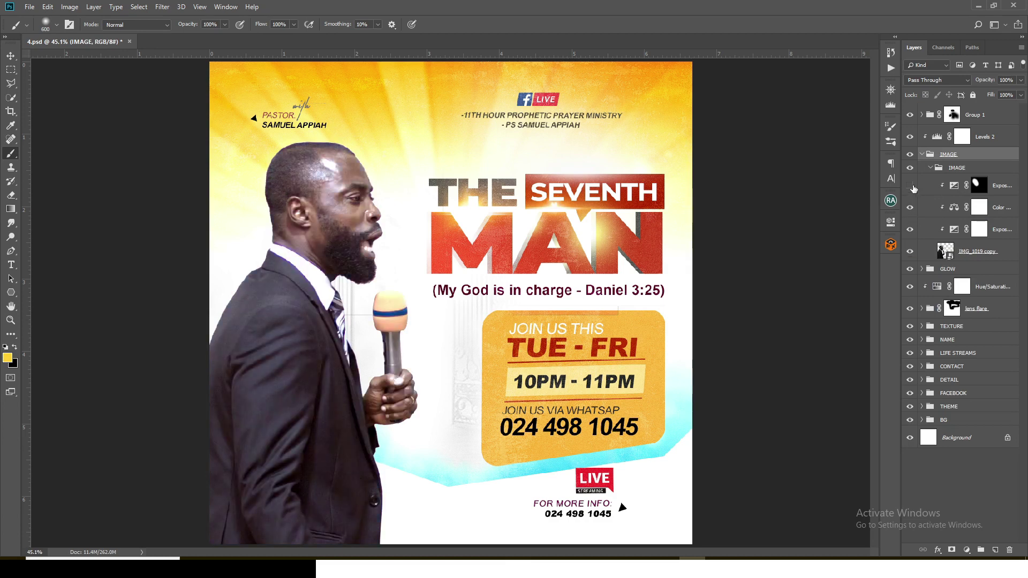
{"action": "left_click", "coordinate": [909, 185]}
{"action": "left_click", "coordinate": [930, 168]}
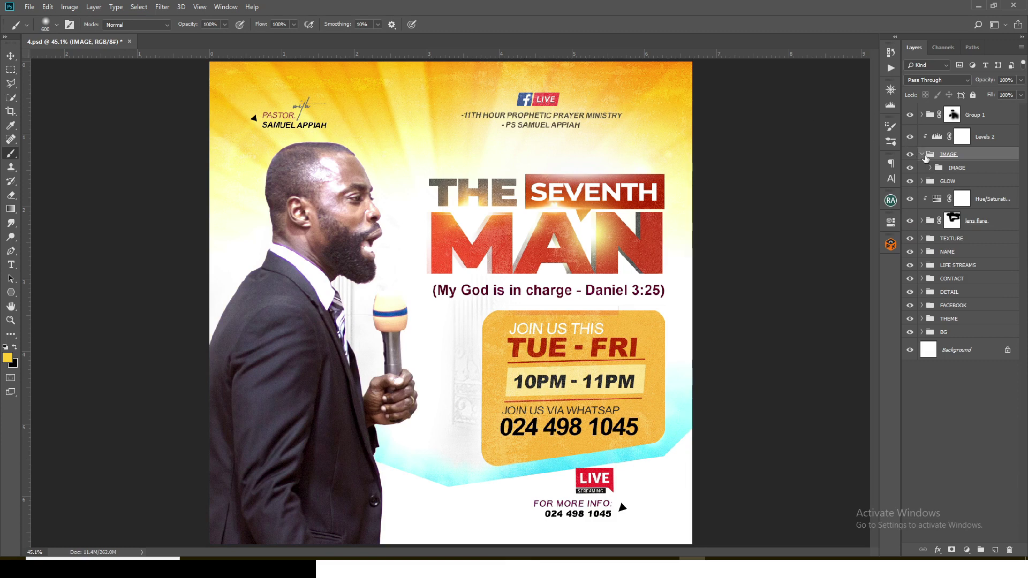
- Compare the photo with and without Levels 2, peek into Group 1, and close 4.psd
{"action": "left_click", "coordinate": [909, 137]}
{"action": "left_click", "coordinate": [921, 115]}
{"action": "left_click", "coordinate": [921, 115]}
{"action": "left_click", "coordinate": [129, 41]}
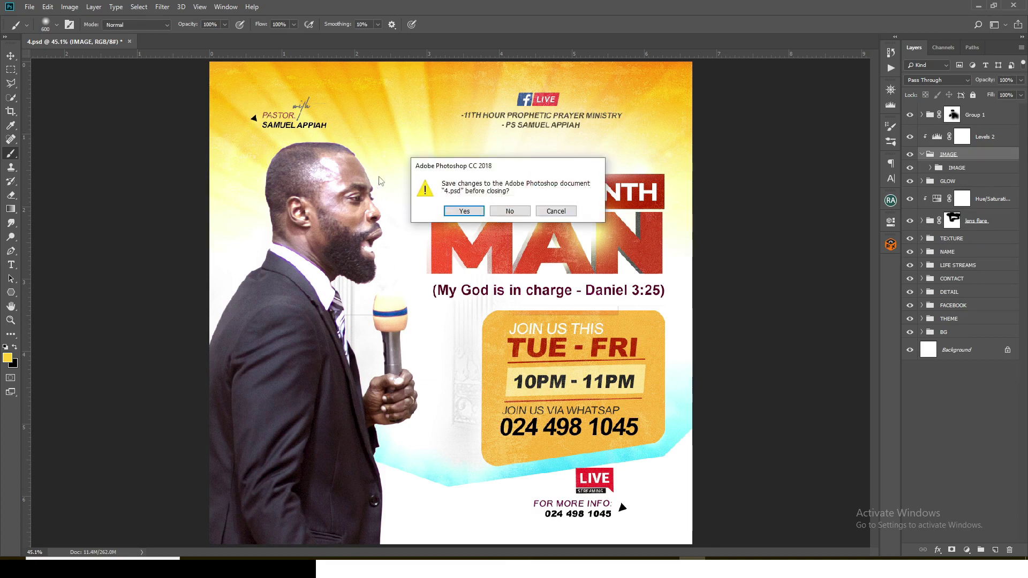
{"action": "left_click", "coordinate": [509, 210]}
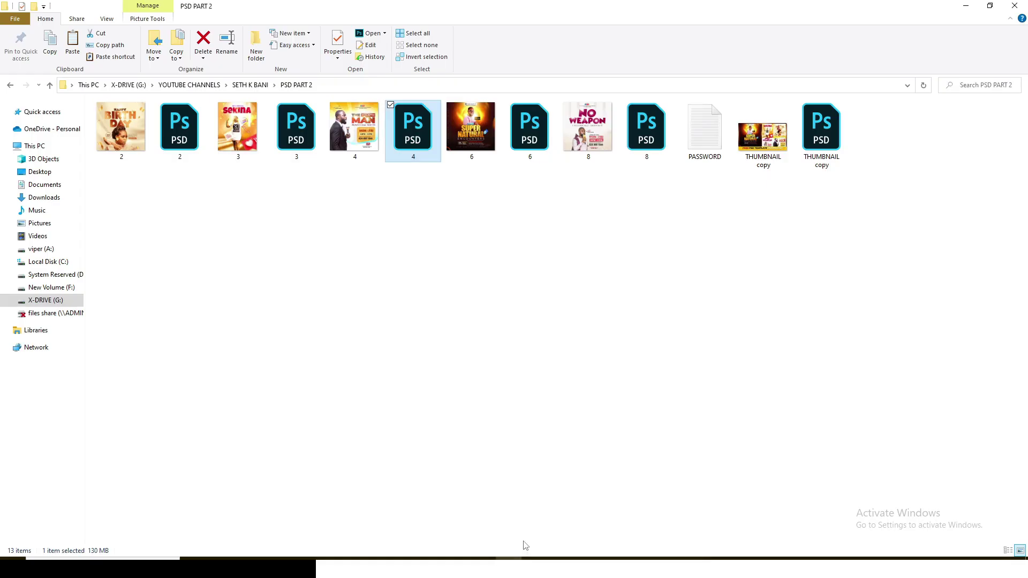
- Open 6.psd from the PSD PART 2 folder in Photoshop
{"action": "left_click", "coordinate": [524, 134]}
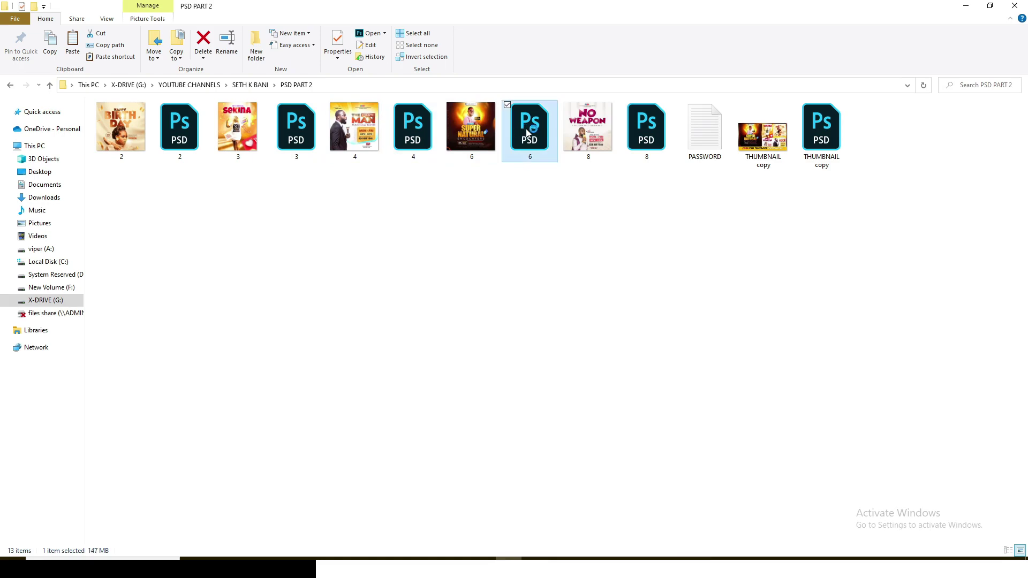
{"action": "double_click", "coordinate": [528, 132]}
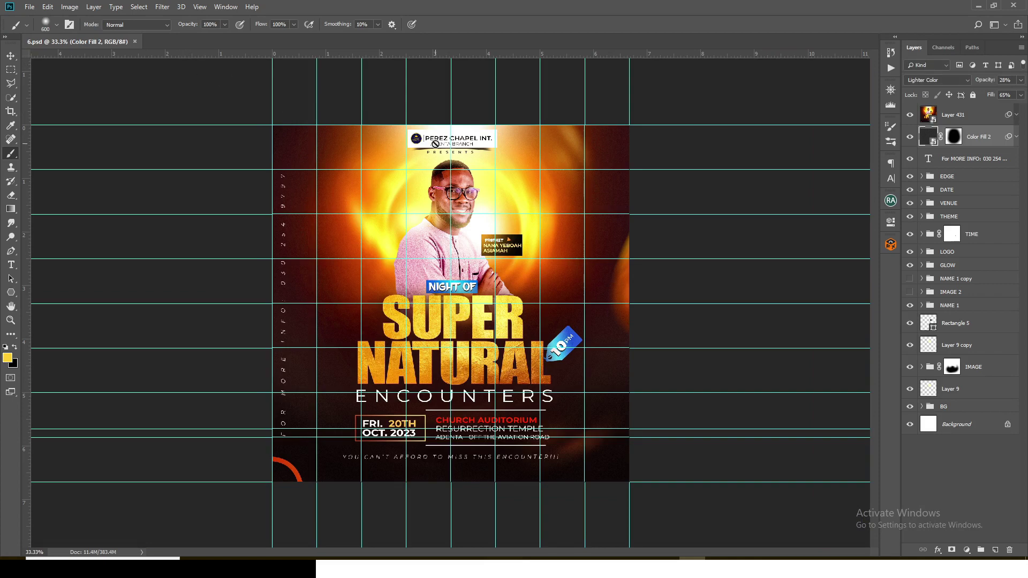
- View 6.psd at 33.33%, hide the BG group, and check what Layer 431 covers
{"action": "key", "text": "ctrl+0"}
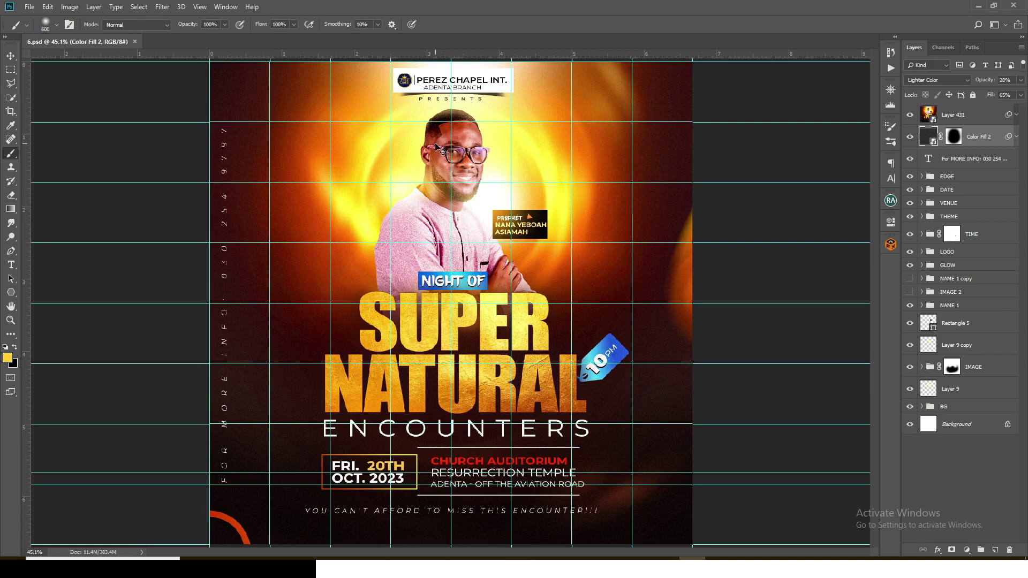
{"action": "key", "text": "ctrl+minus"}
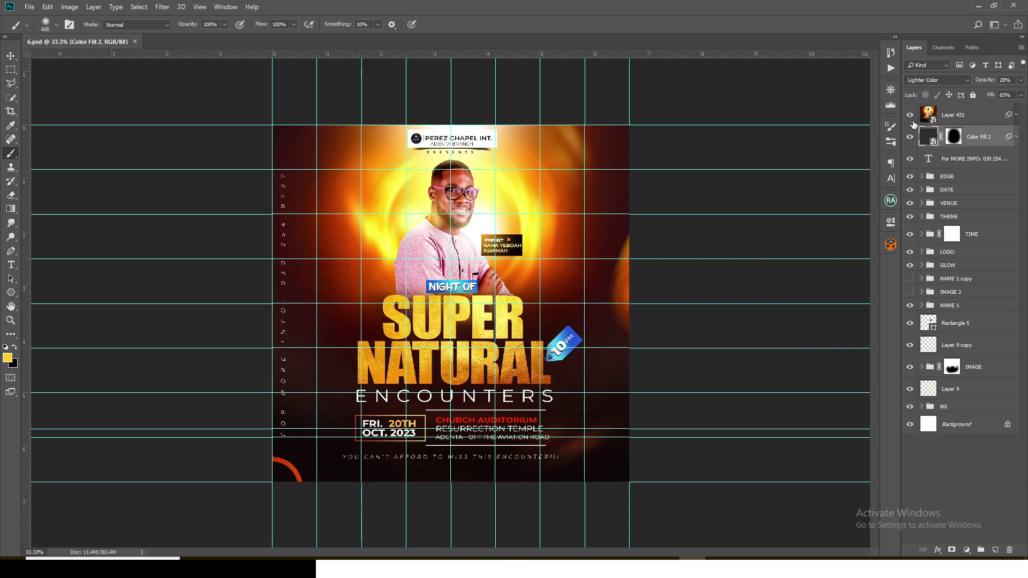
{"action": "left_click", "coordinate": [910, 406]}
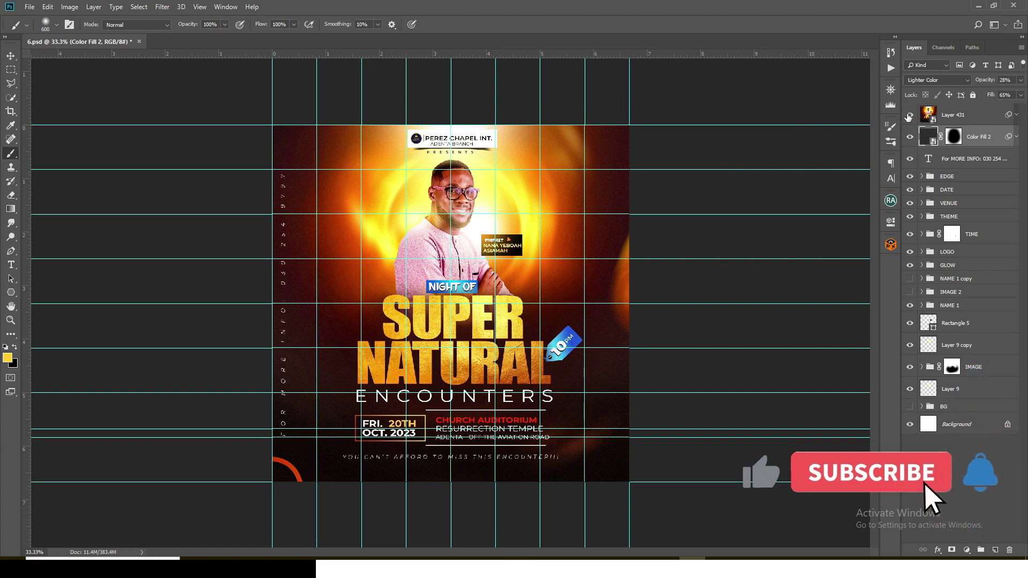
{"action": "left_click", "coordinate": [909, 115]}
{"action": "left_click", "coordinate": [910, 114]}
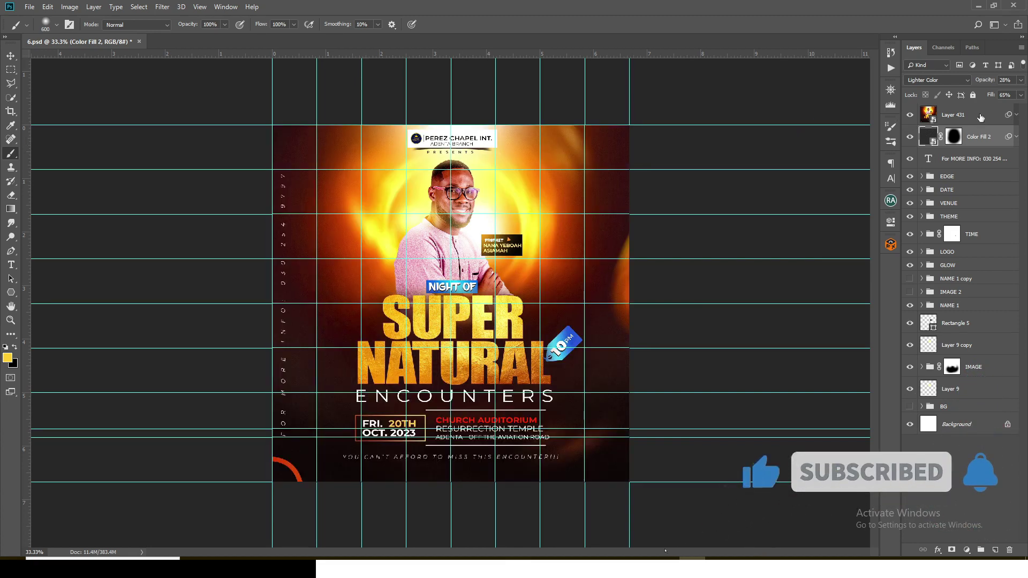
- Rename Layer 431 to 'MERGE ALL'
{"action": "double_click", "coordinate": [954, 114]}
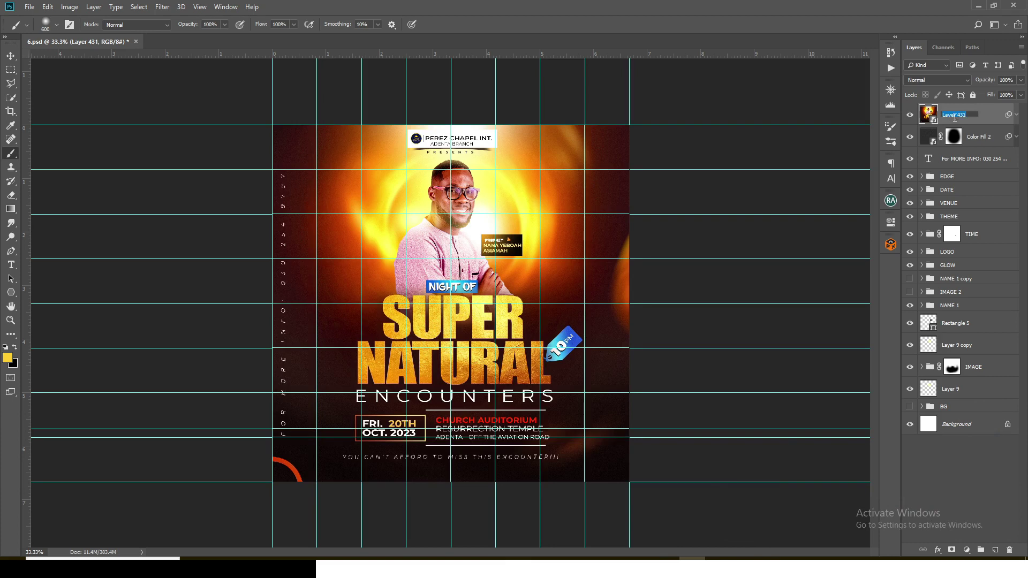
{"action": "type", "text": "MERGE ALL"}
{"action": "key", "text": "Return"}
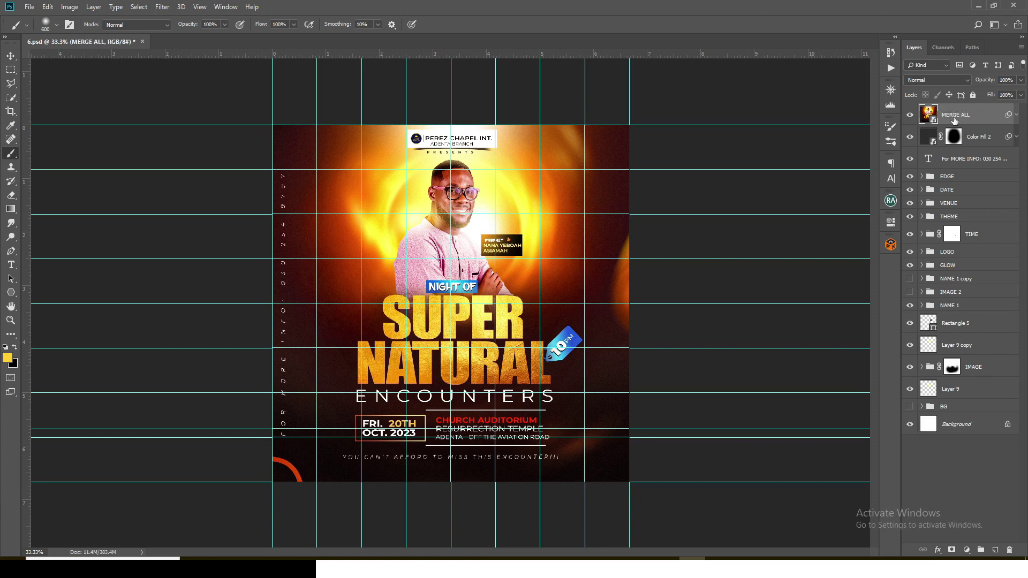
- Toggle visibility of MERGE ALL, BG, Layer 9, the preacher photo and IMAGE 2 to compare
{"action": "left_click", "coordinate": [909, 115]}
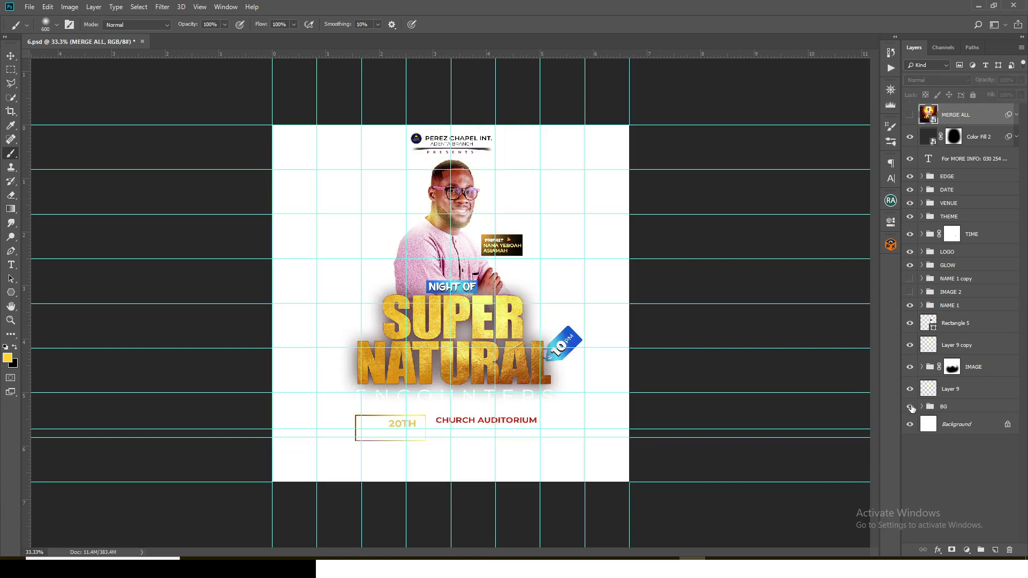
{"action": "left_click", "coordinate": [910, 406]}
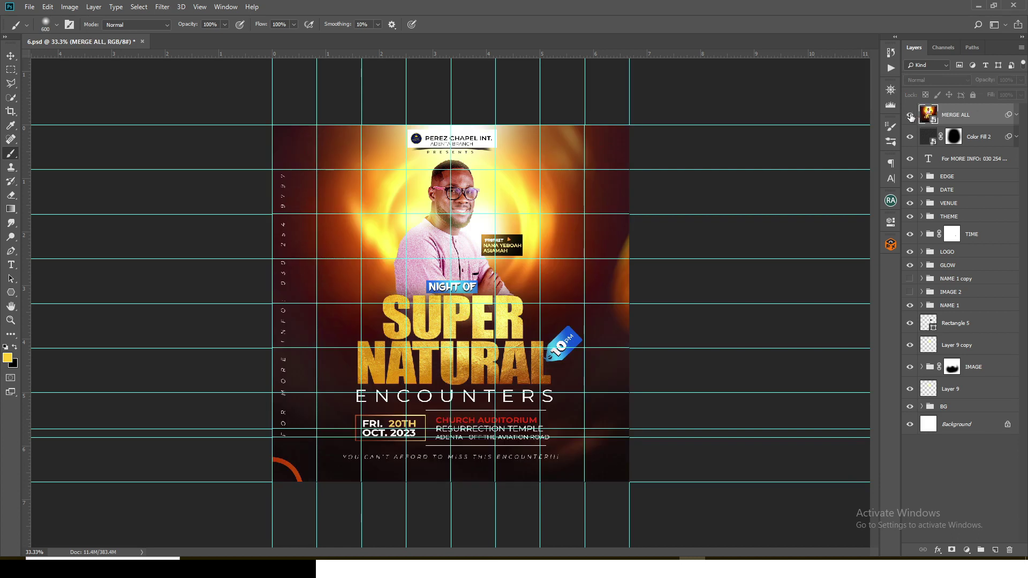
{"action": "left_click", "coordinate": [910, 115]}
{"action": "left_click", "coordinate": [910, 406]}
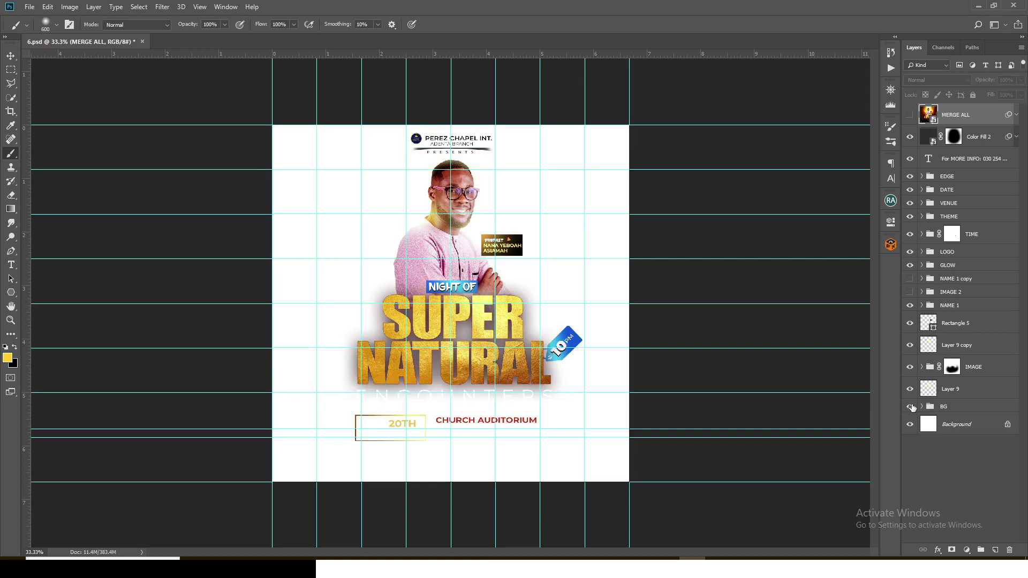
{"action": "left_click", "coordinate": [910, 389]}
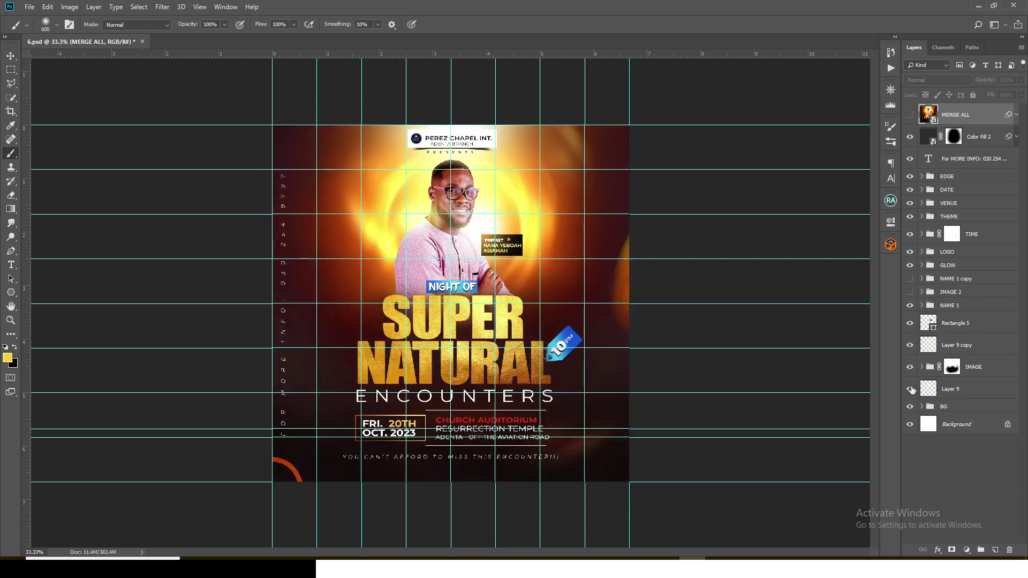
{"action": "left_click", "coordinate": [911, 367]}
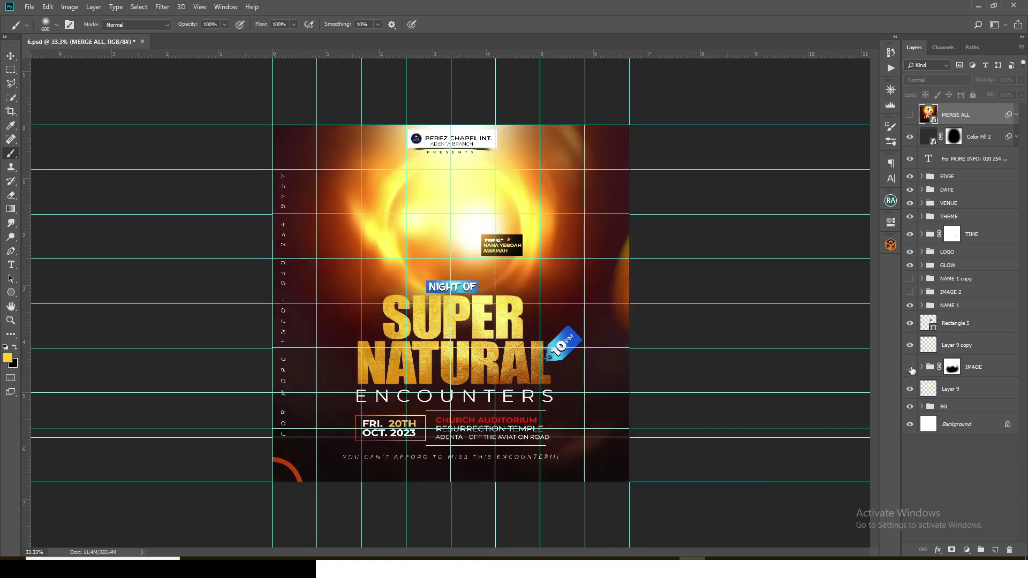
{"action": "left_click", "coordinate": [910, 367]}
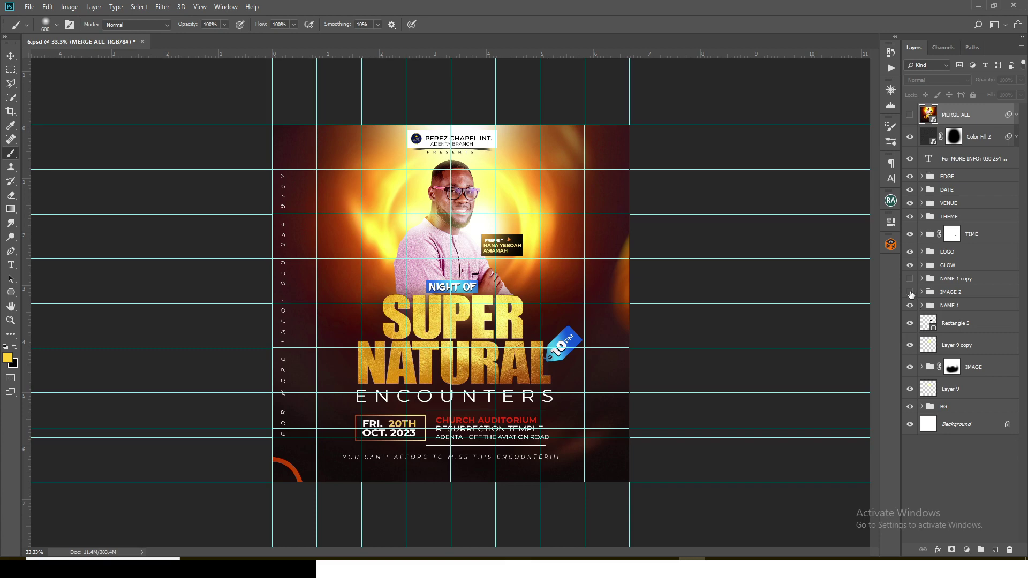
{"action": "left_click", "coordinate": [910, 293]}
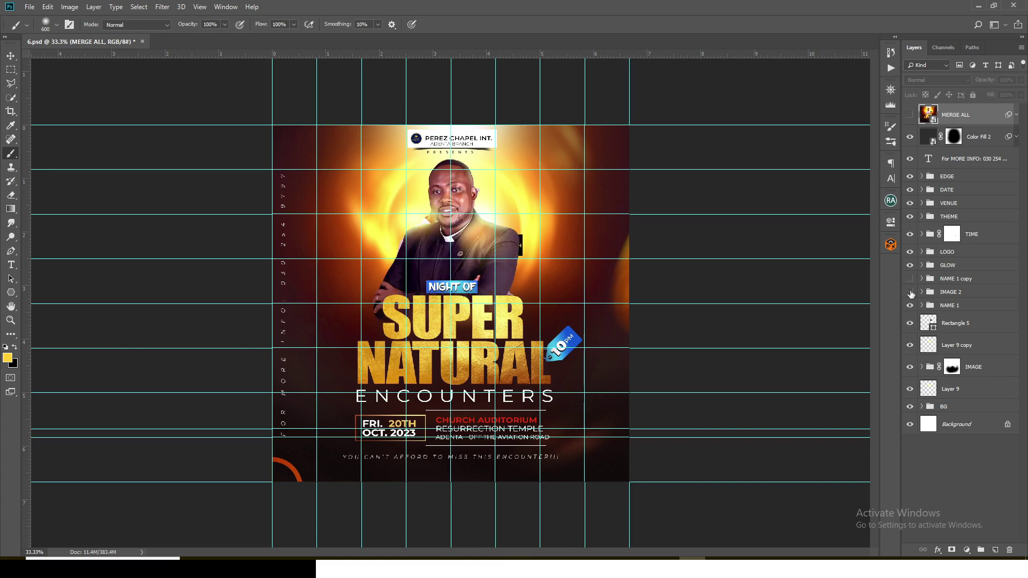
{"action": "left_click", "coordinate": [910, 293]}
- Delete the IMAGE 2 group and the NAME 1 copy layer together
{"action": "left_click", "coordinate": [946, 291]}
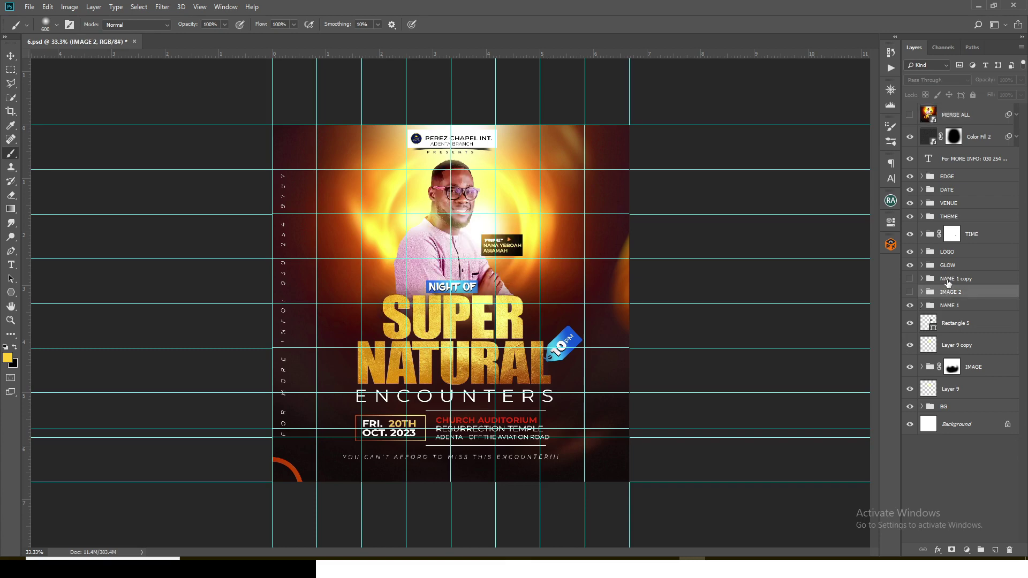
{"action": "left_click", "coordinate": [947, 280], "text": "shift"}
{"action": "key", "text": "Delete"}
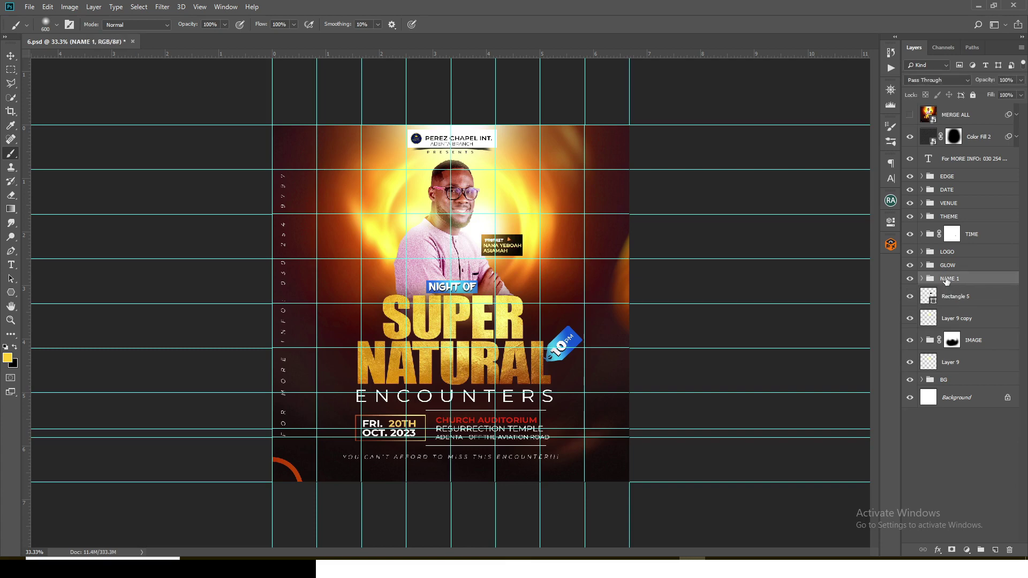
- Save the flyer and stamp all visible artwork into a new Layer 10 above Color Fill 2
{"action": "key", "text": "ctrl+s"}
{"action": "left_click", "coordinate": [910, 265]}
{"action": "left_click", "coordinate": [934, 138]}
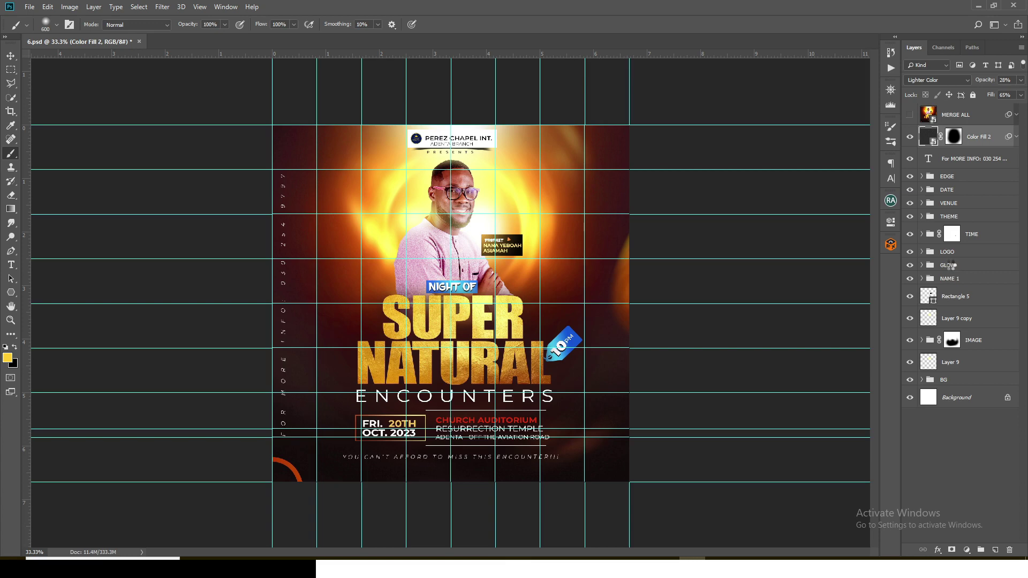
{"action": "key", "text": "ctrl+shift+alt+e"}
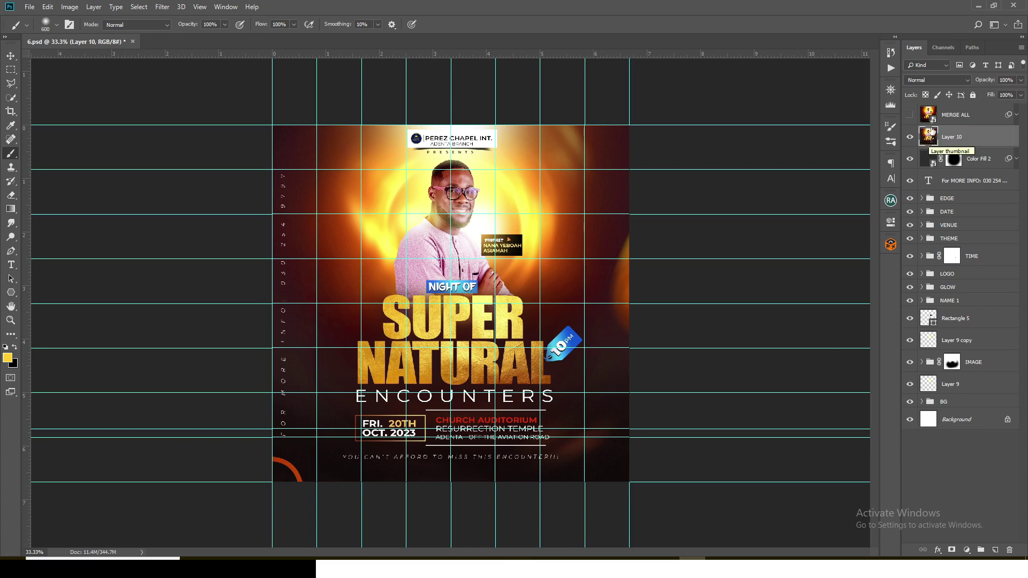
- Put the merged artwork into MERGE ALL's contents, remove Layer 9, save, and return to 6.psd
{"action": "double_click", "coordinate": [928, 114]}
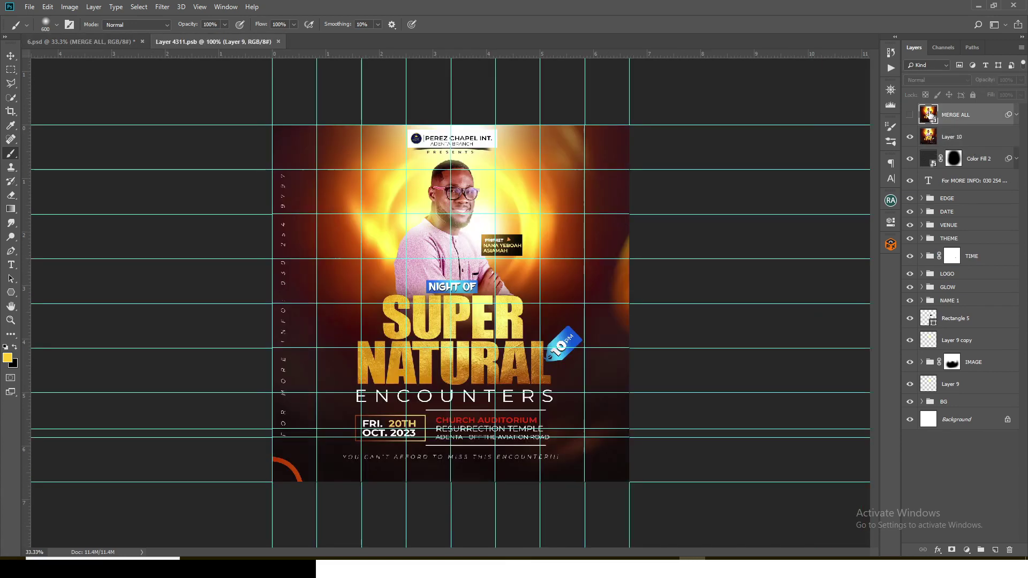
{"action": "key", "text": "ctrl+j"}
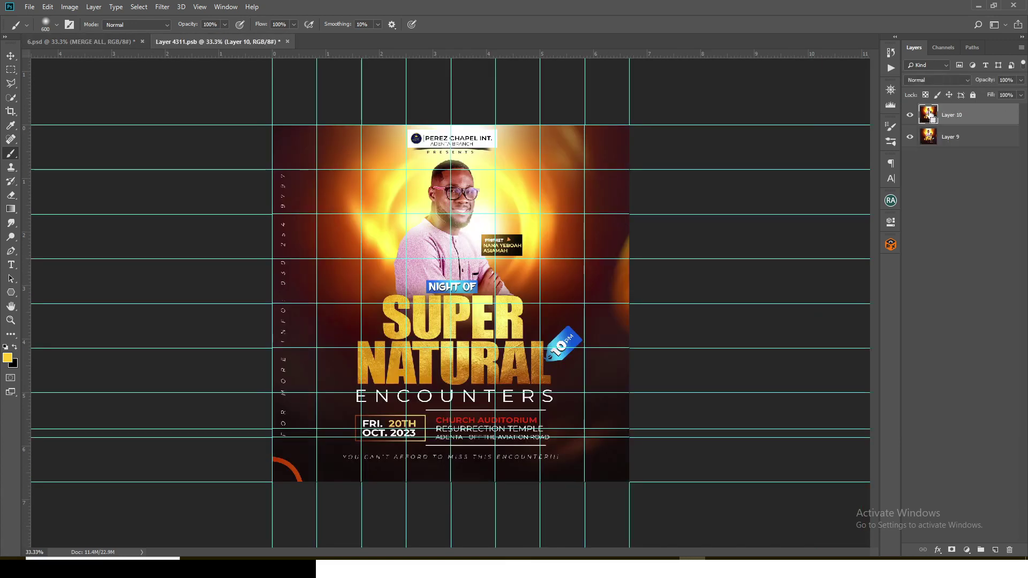
{"action": "left_click", "coordinate": [944, 141]}
{"action": "key", "text": "Delete"}
{"action": "key", "text": "ctrl+s"}
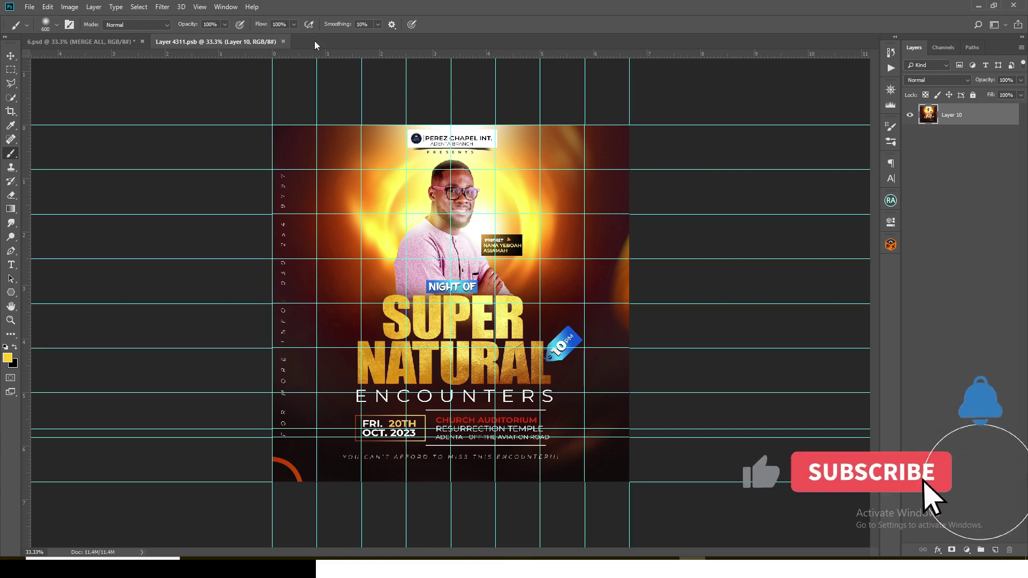
{"action": "left_click", "coordinate": [281, 42]}
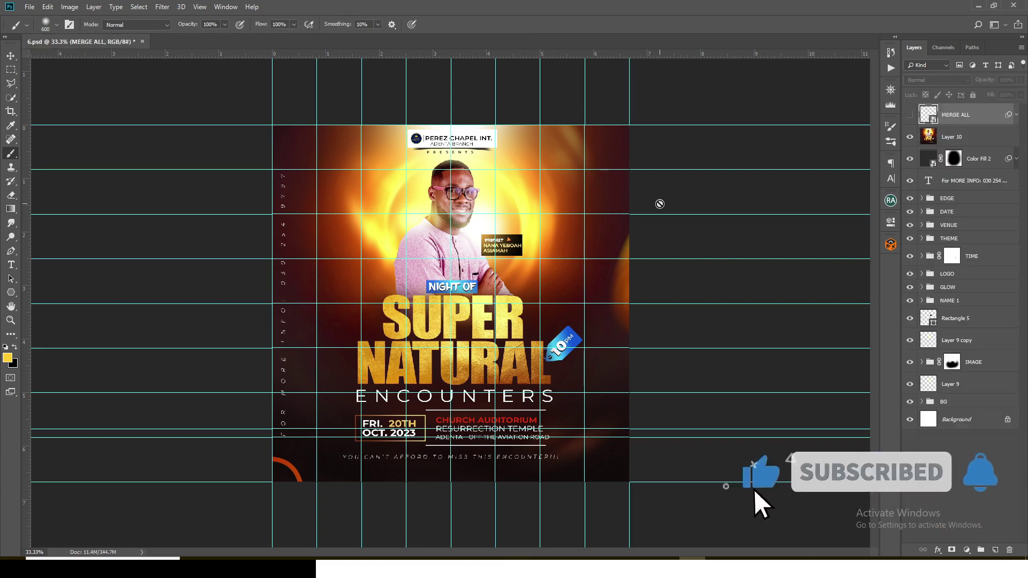
{"action": "left_click", "coordinate": [936, 137]}
- Delete Layer 10, hide MERGE ALL and the preacher photo, then stamp and hide a photo-free Layer 10
{"action": "key", "text": "Delete"}
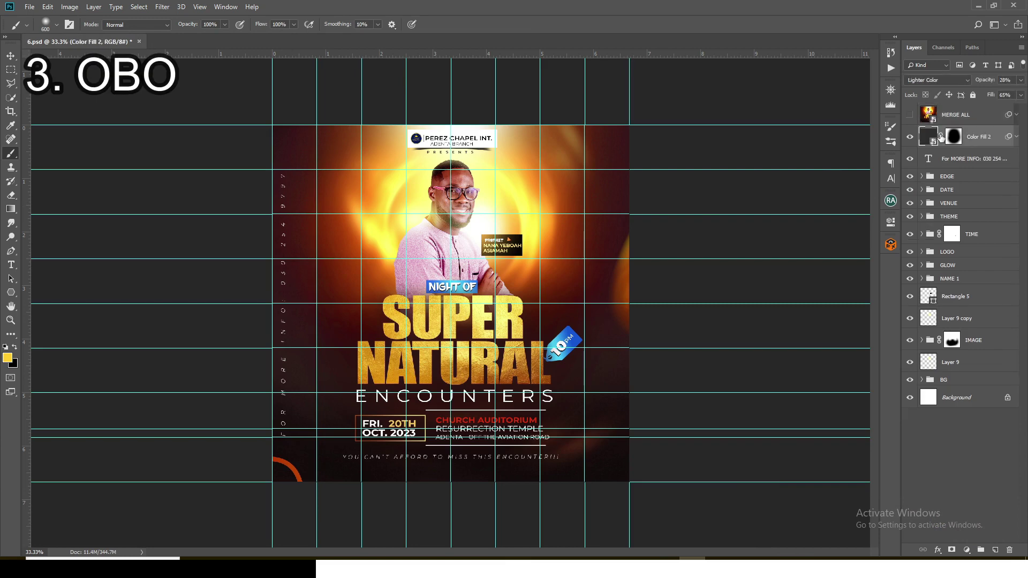
{"action": "left_click", "coordinate": [910, 116]}
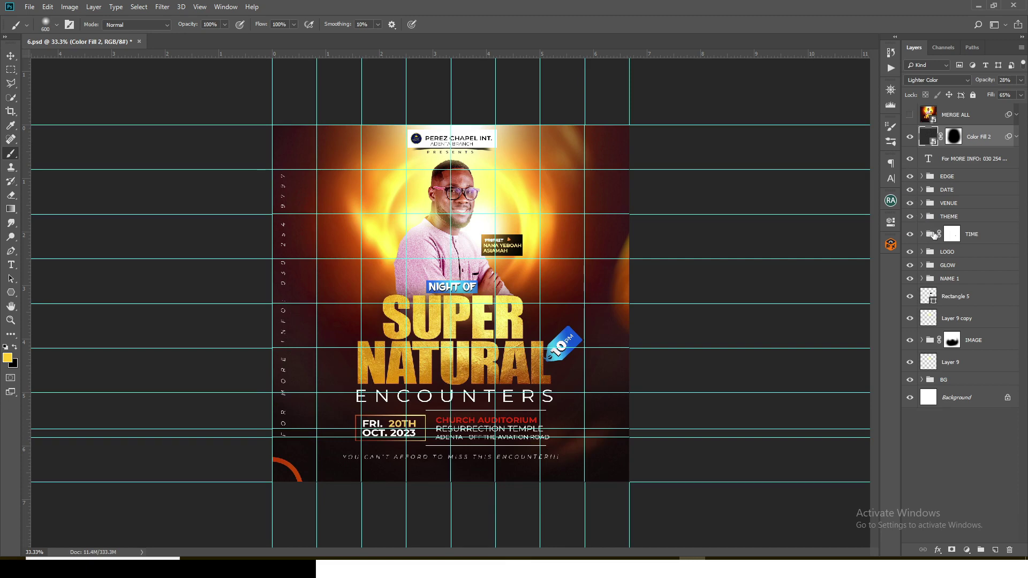
{"action": "left_click", "coordinate": [910, 340]}
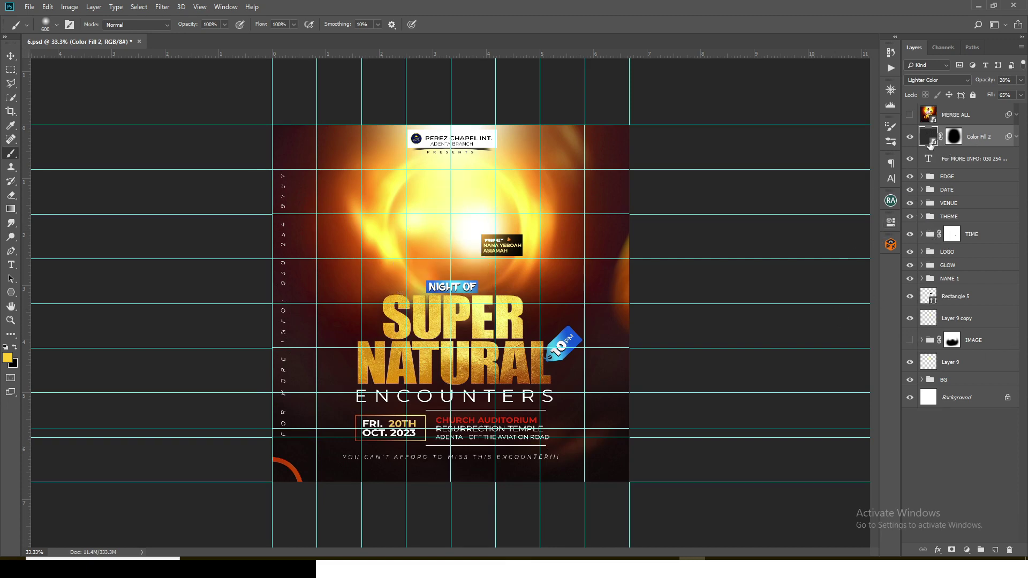
{"action": "left_click", "coordinate": [909, 114]}
{"action": "key", "text": "ctrl+shift+alt+e"}
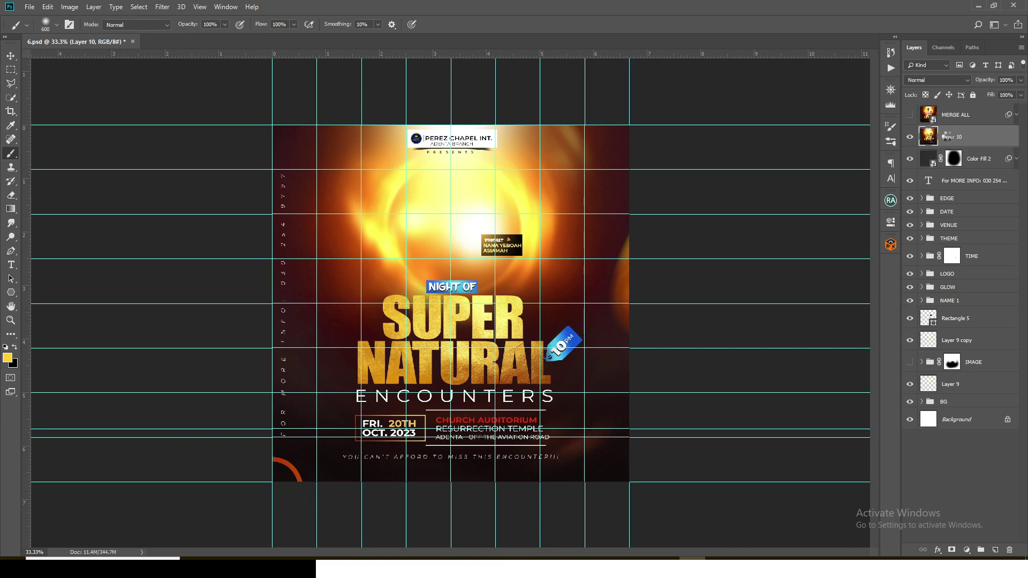
{"action": "left_click", "coordinate": [909, 137]}
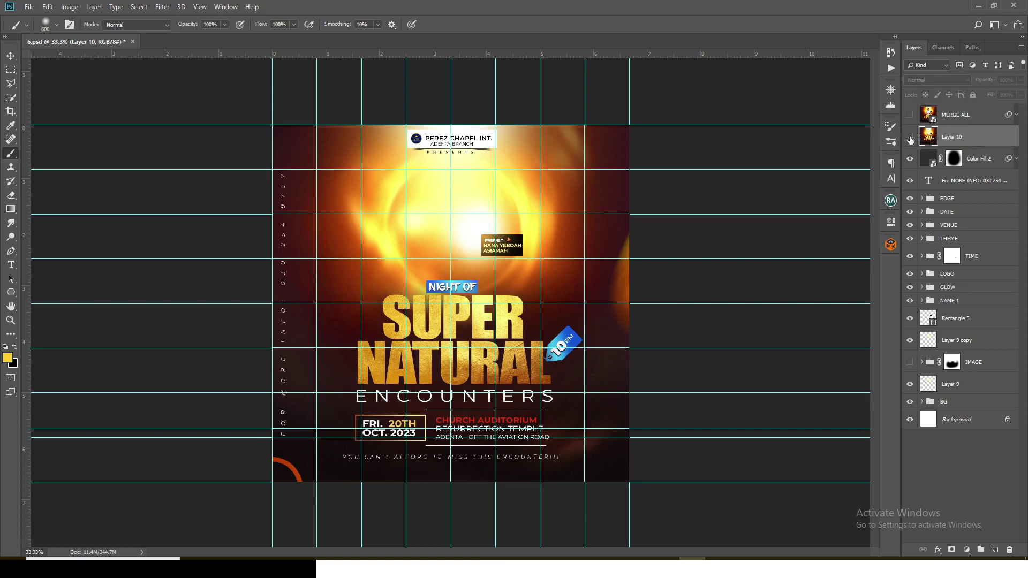
- Replace the MERGE ALL contents with the photo-free artwork, deleting the old layer, then save and close
{"action": "double_click", "coordinate": [927, 114]}
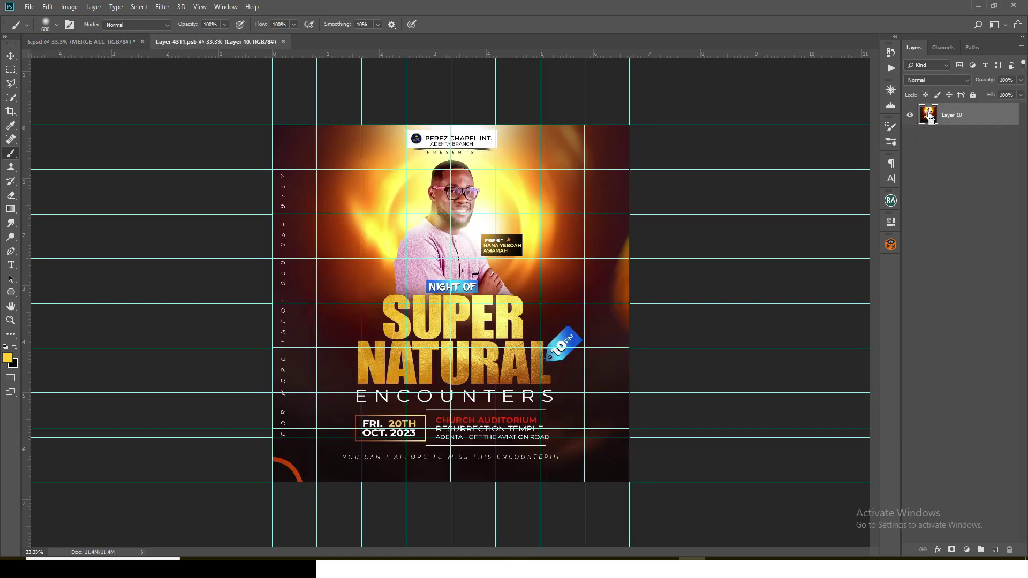
{"action": "key", "text": "ctrl+v"}
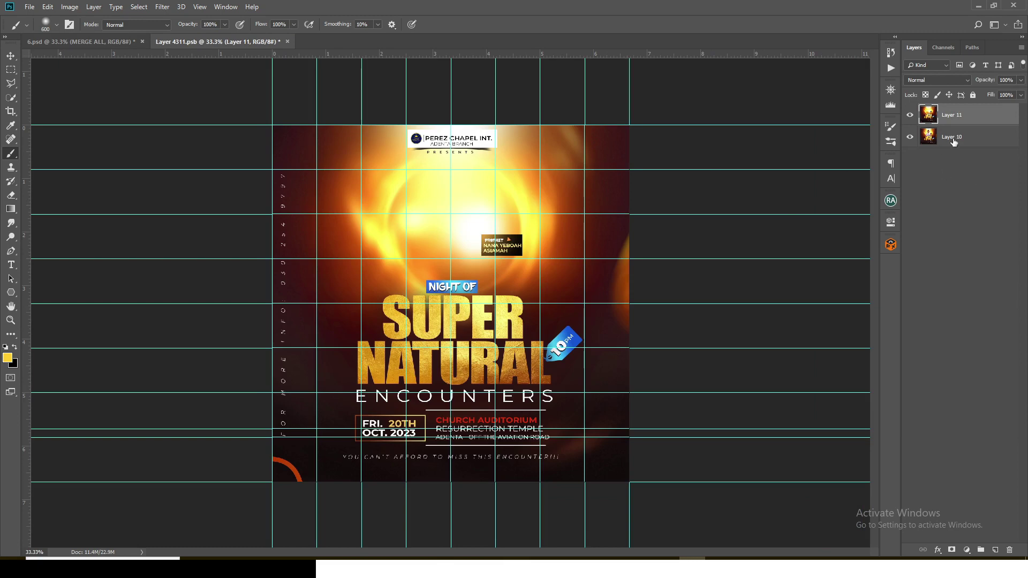
{"action": "left_click", "coordinate": [953, 141]}
{"action": "key", "text": "Delete"}
{"action": "key", "text": "Delete"}
{"action": "key", "text": "ctrl+s"}
{"action": "left_click", "coordinate": [282, 42]}
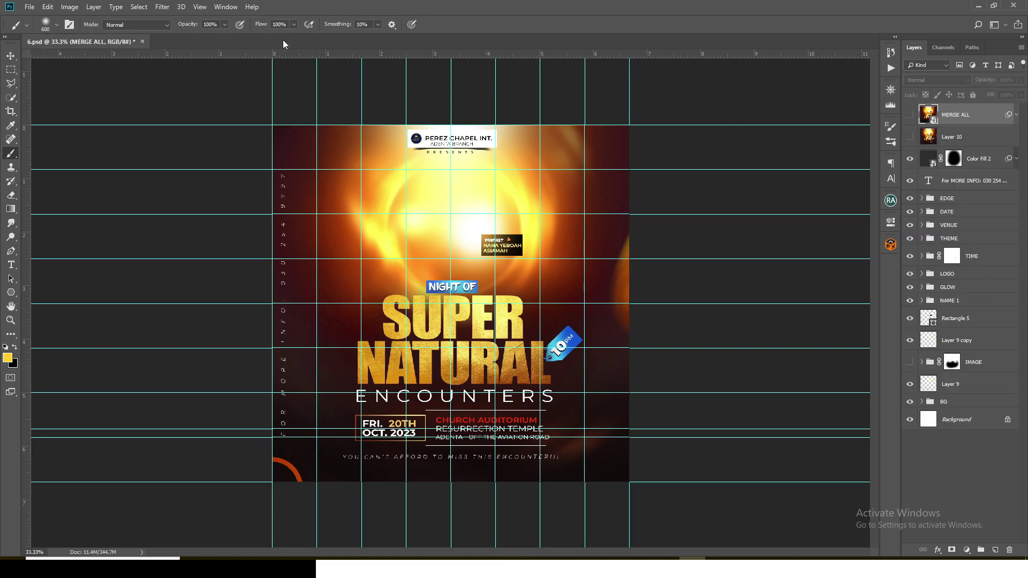
- Delete the temporary Layer 10 and hide the guides
{"action": "left_click", "coordinate": [948, 139]}
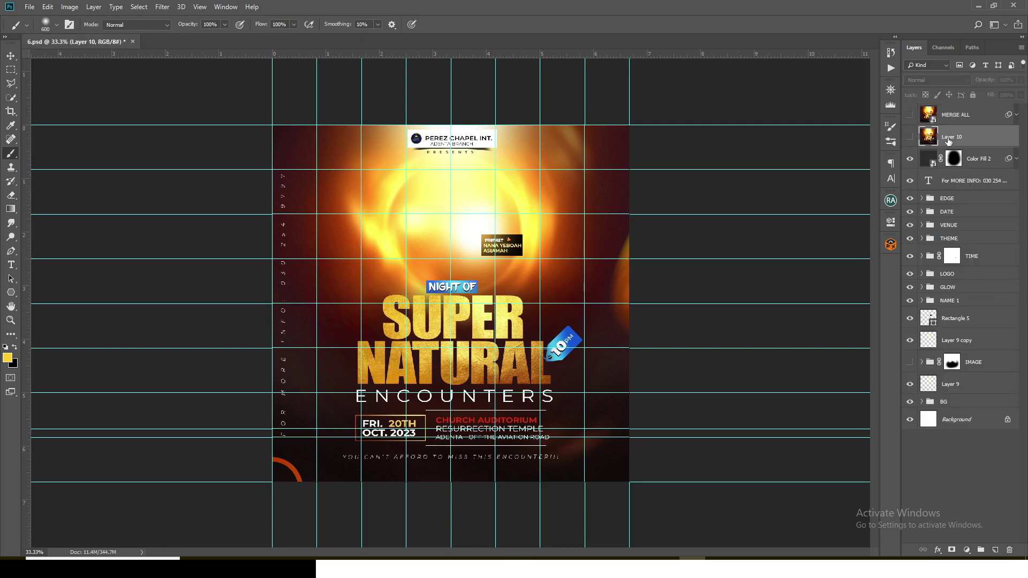
{"action": "key", "text": "Delete"}
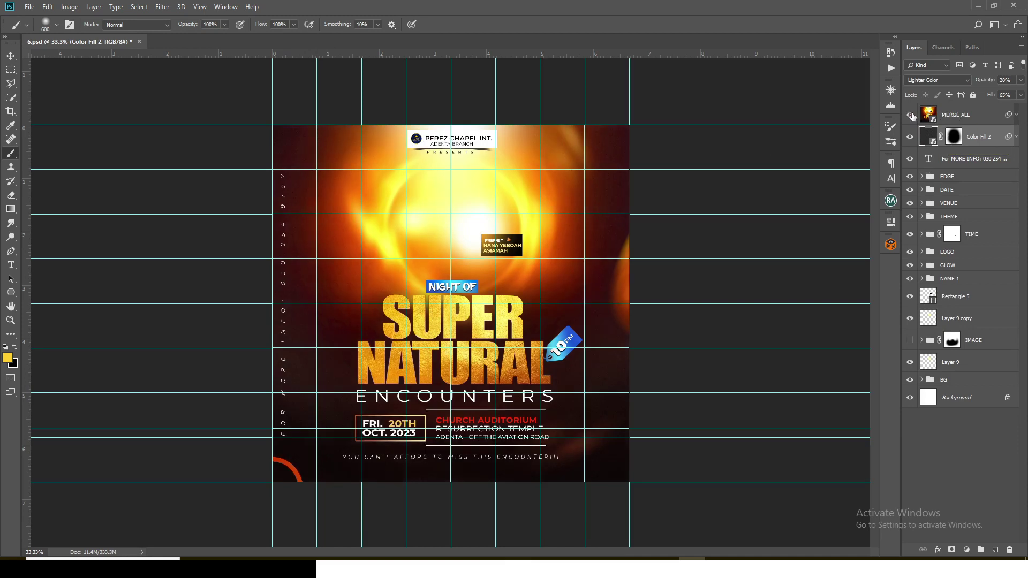
{"action": "key", "text": "ctrl+semicolon"}
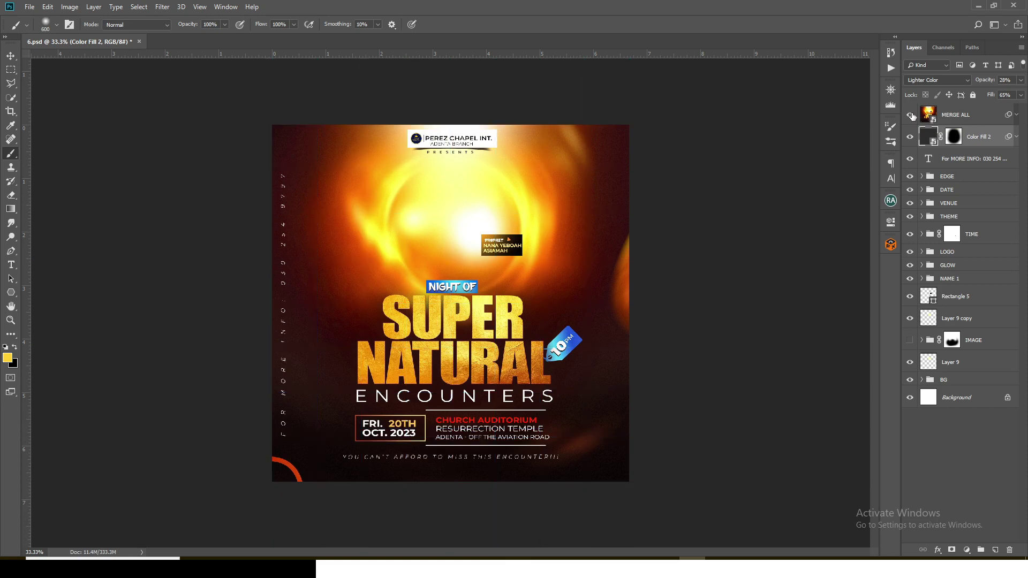
- Turn the IMAGE group back on and close 6.psd without saving
{"action": "left_click", "coordinate": [910, 340]}
{"action": "left_click", "coordinate": [922, 340]}
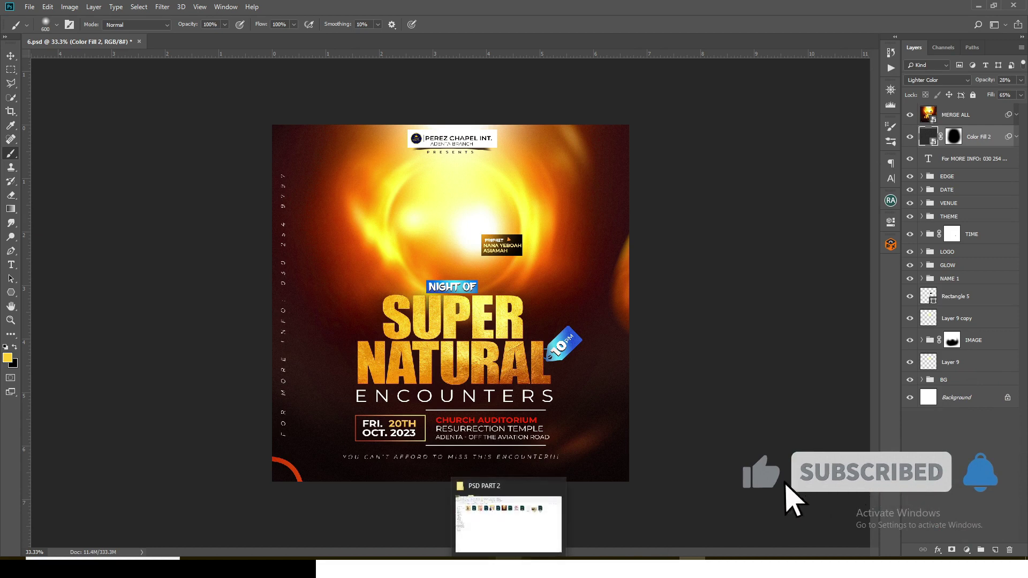
{"action": "left_click", "coordinate": [139, 41]}
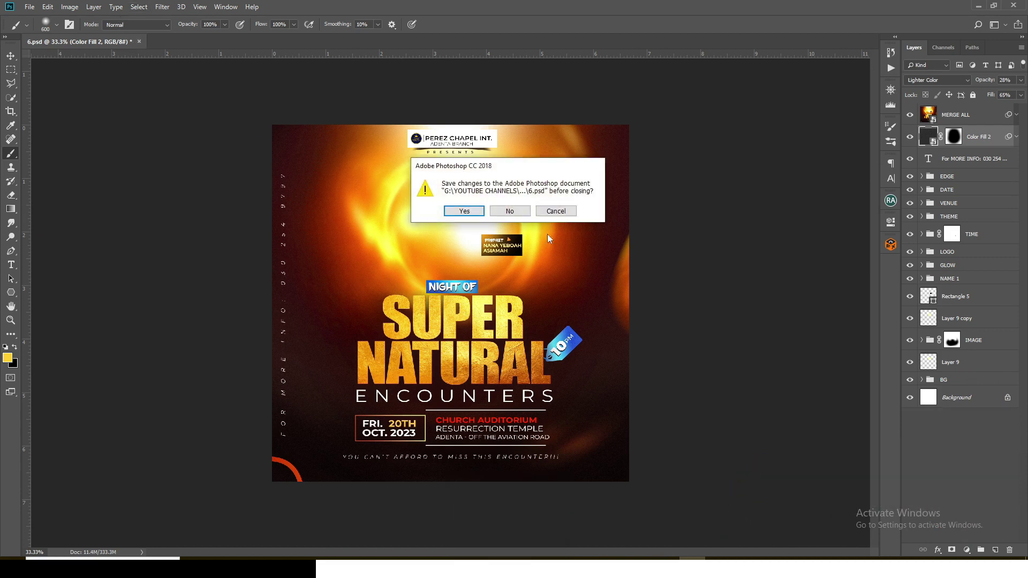
{"action": "left_click", "coordinate": [511, 212]}
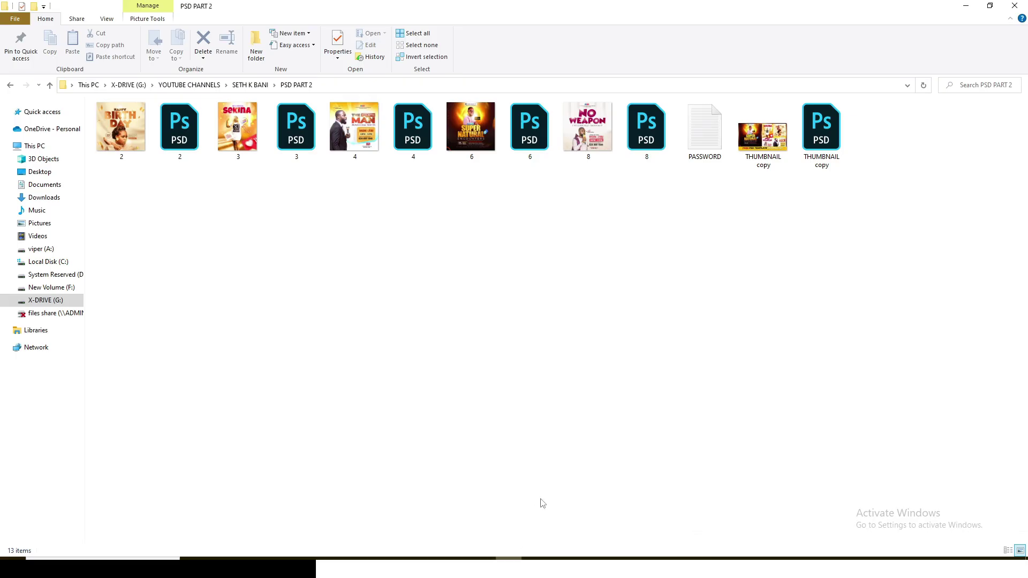
{"action": "left_click", "coordinate": [605, 122]}
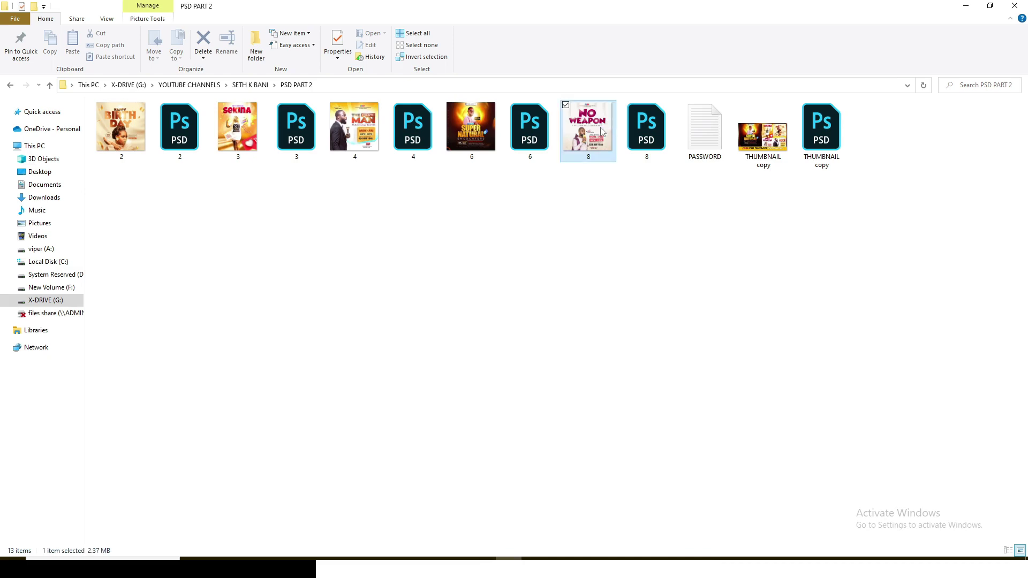
{"action": "double_click", "coordinate": [602, 131]}
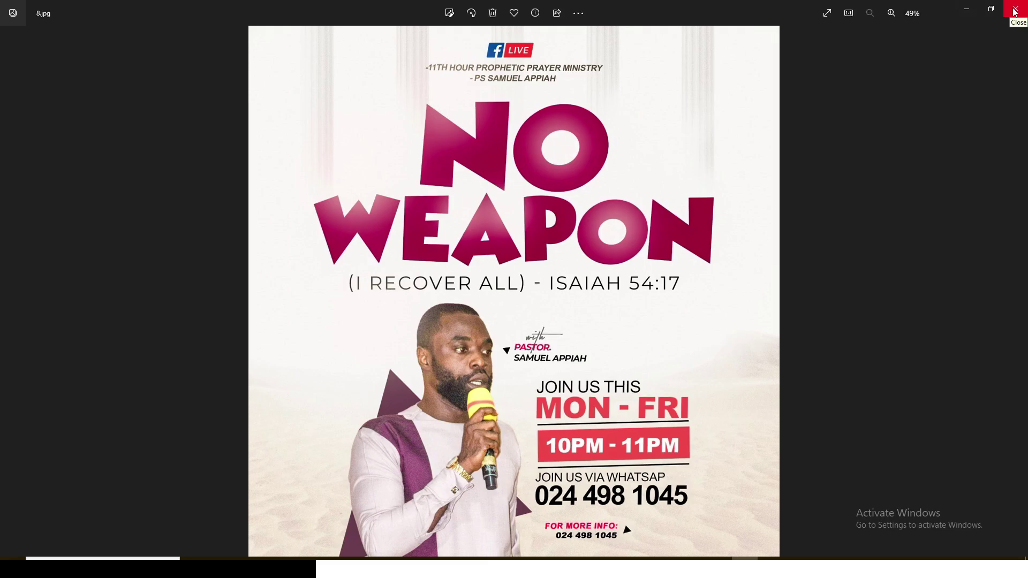
{"action": "left_click", "coordinate": [1015, 10]}
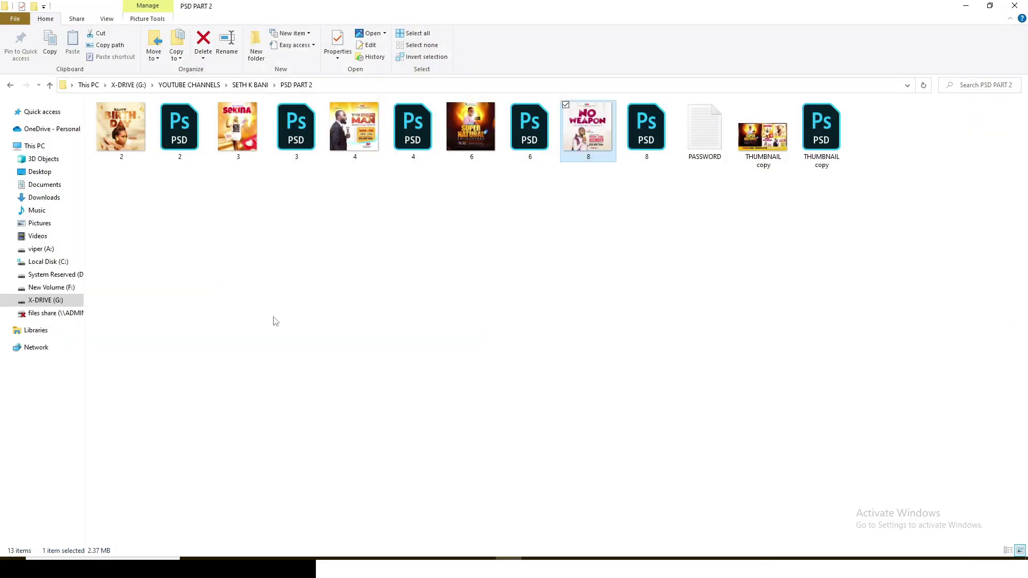